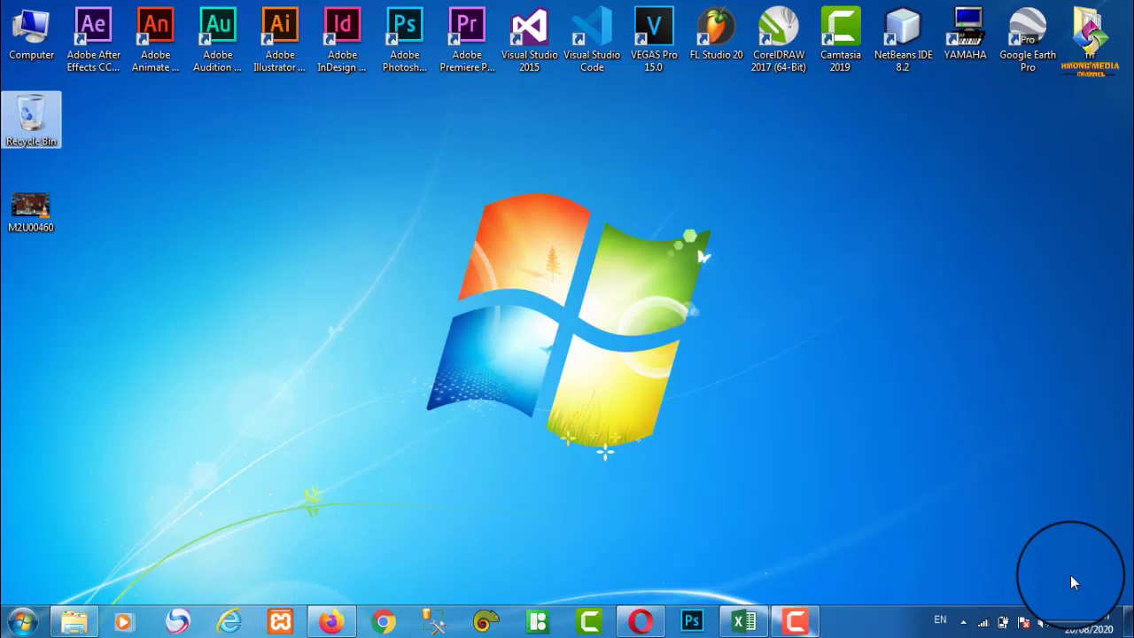
Step: Check the current date and time in the system calendar
{"action": "mouse_move", "coordinate": [1075, 627]}
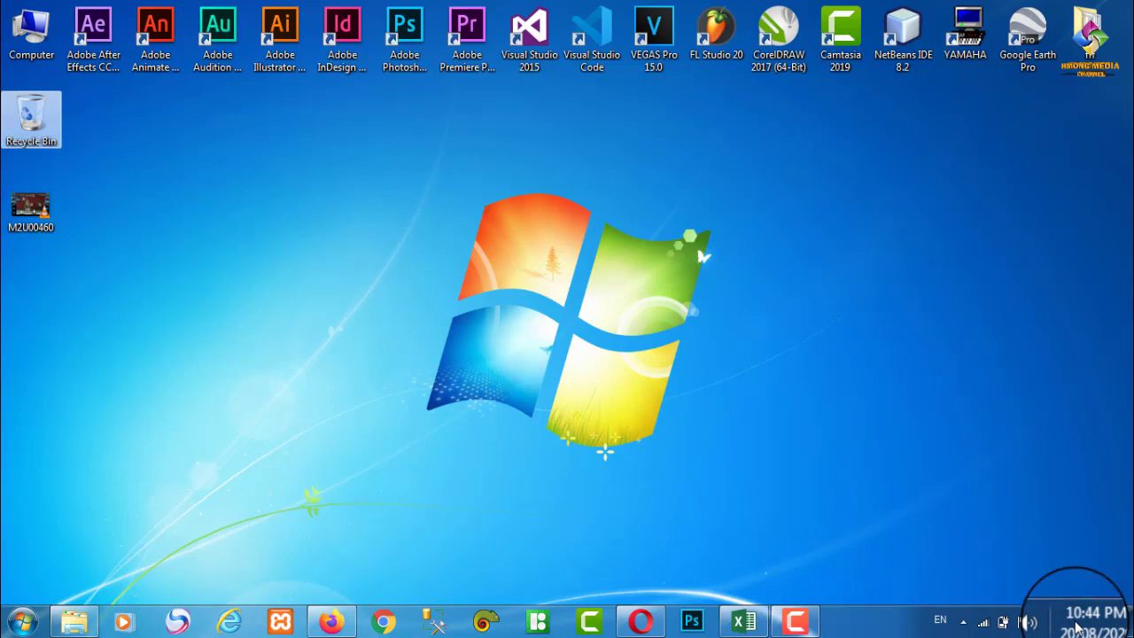
{"action": "left_click", "coordinate": [1075, 624]}
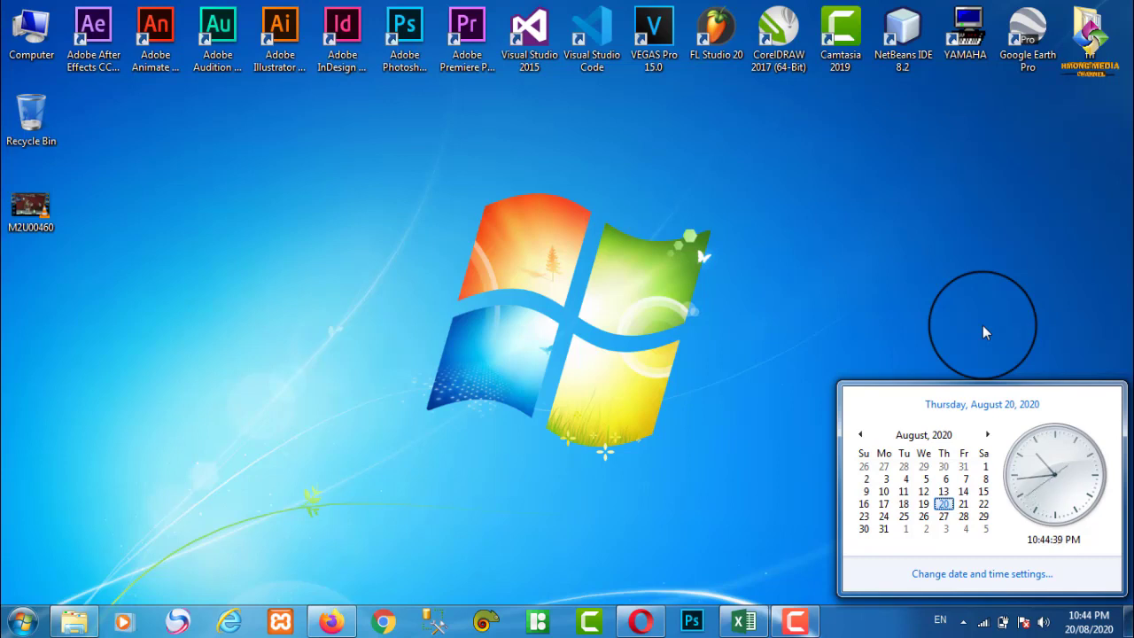
{"action": "left_click", "coordinate": [900, 220]}
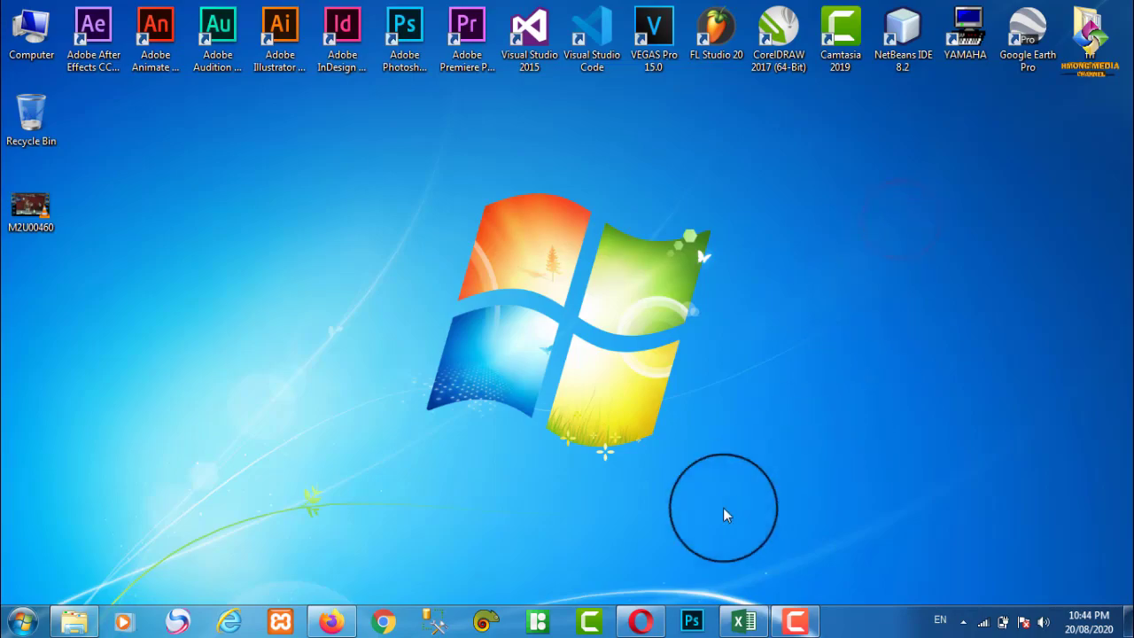
Step: Switch to Opera, check which account its YouTube channel is signed in with, and minimise the browser
{"action": "left_click", "coordinate": [641, 622]}
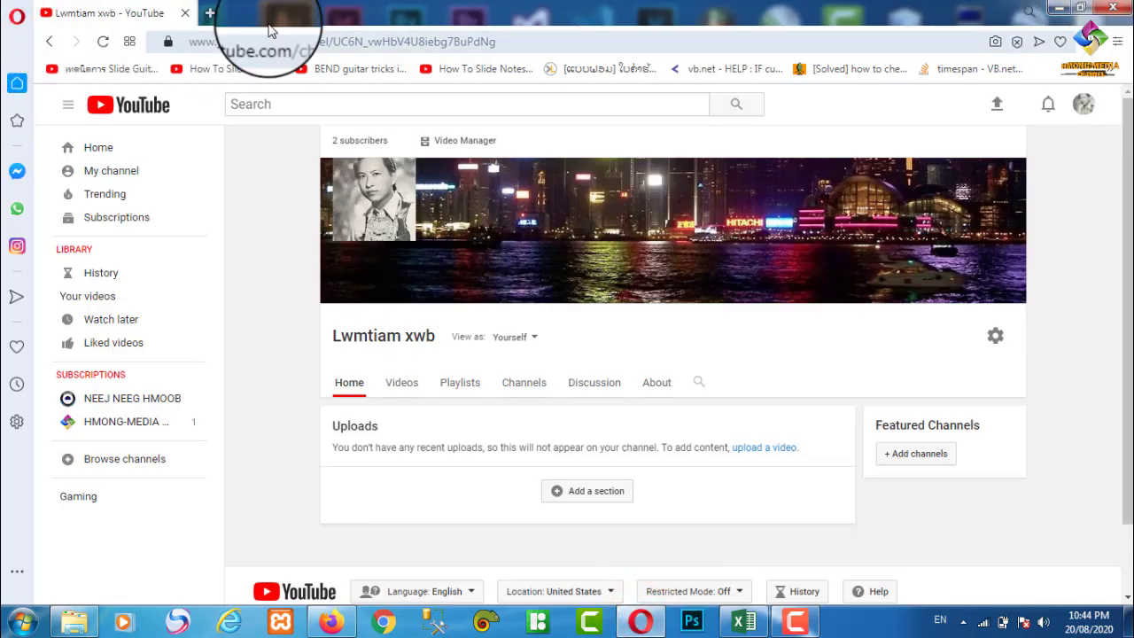
{"action": "left_click", "coordinate": [1083, 105]}
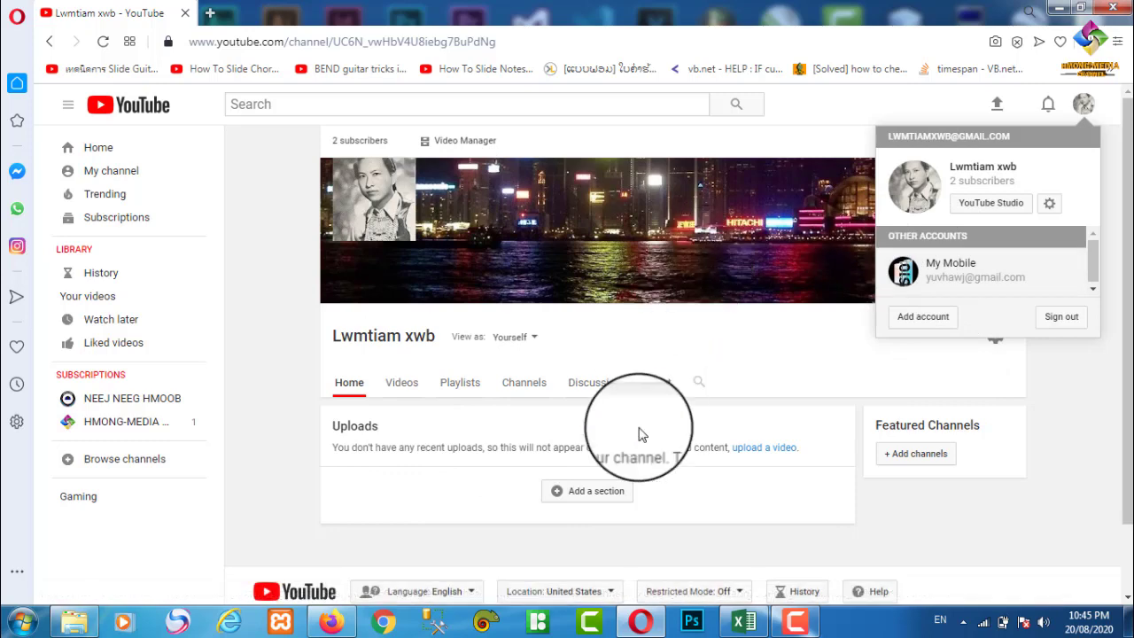
{"action": "left_click", "coordinate": [759, 342]}
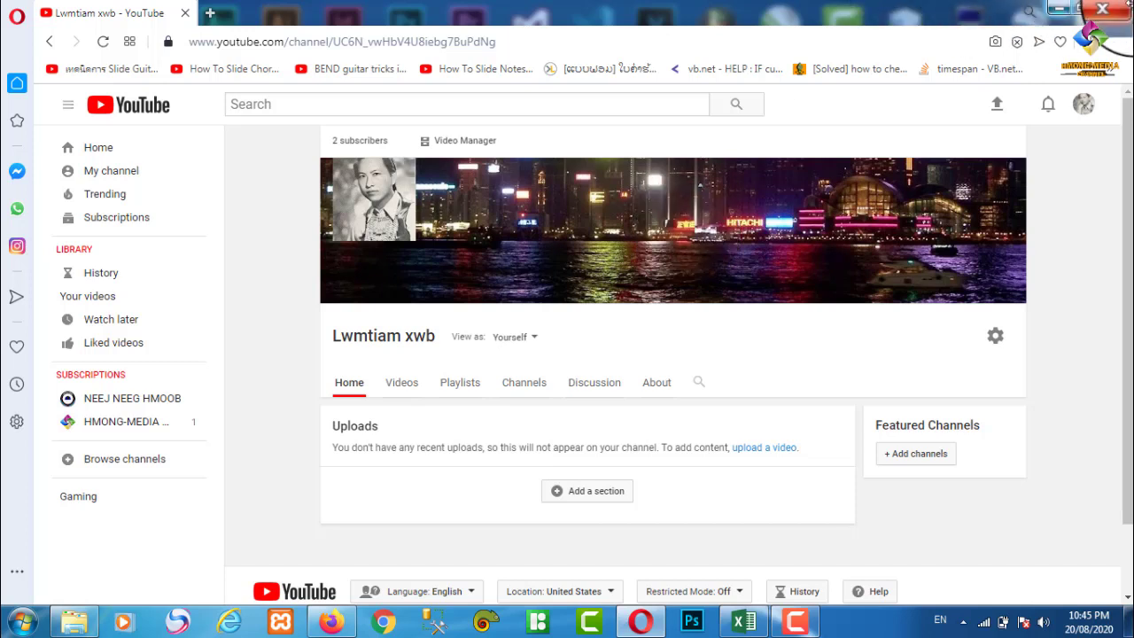
{"action": "left_click", "coordinate": [1083, 107]}
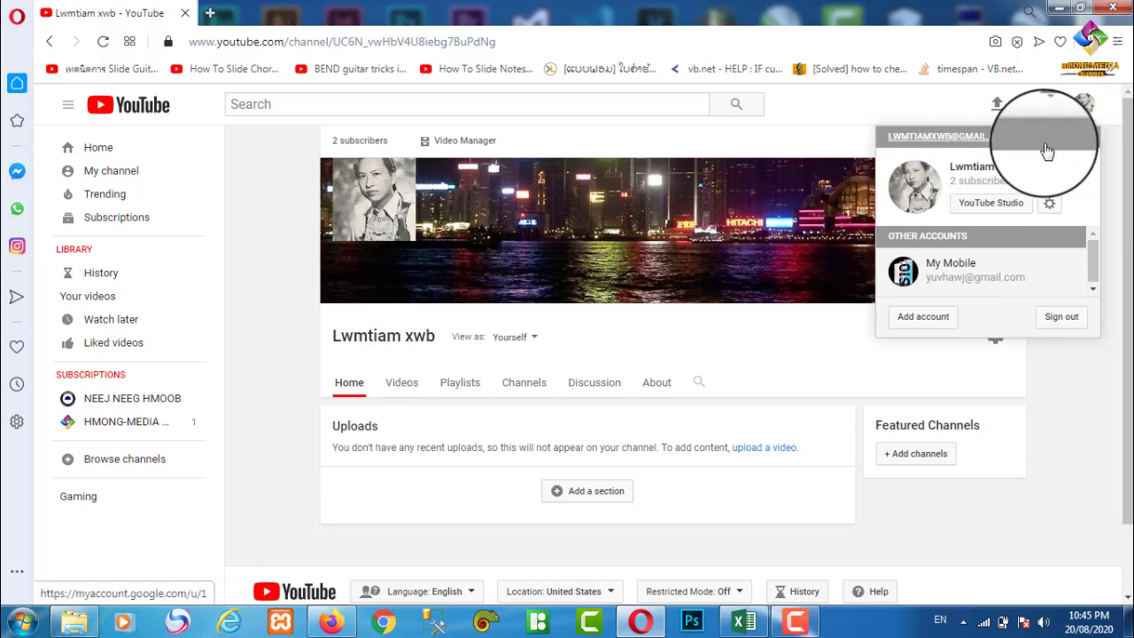
{"action": "left_click", "coordinate": [1056, 7]}
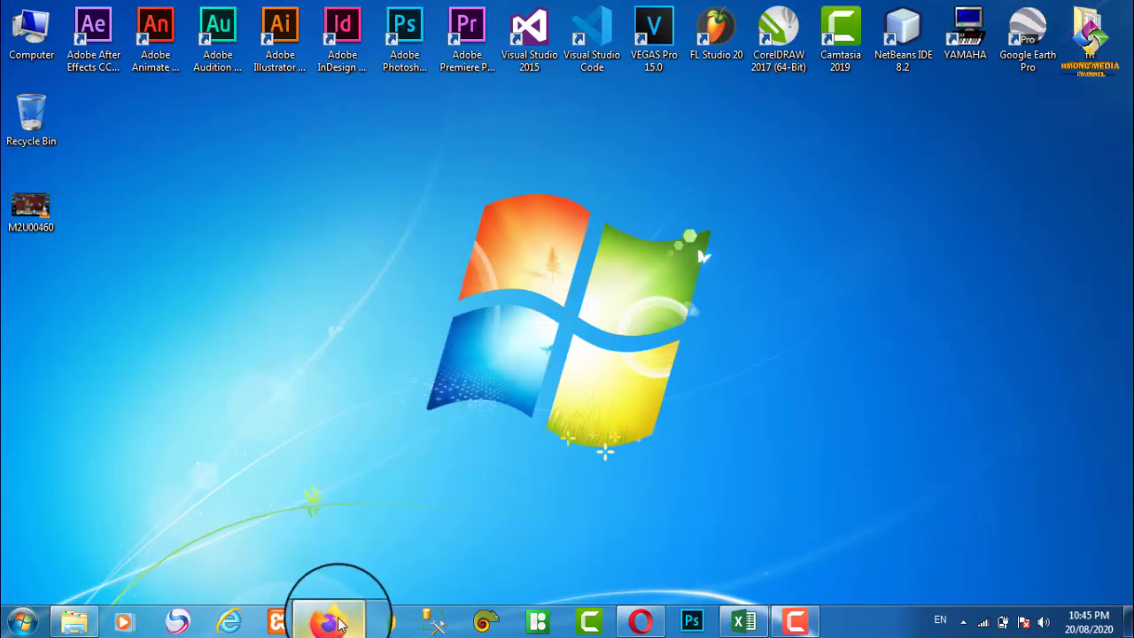
Step: Switch to Firefox and examine the YouTube channel's signed-in account, subscriber information and subscriptions
{"action": "mouse_move", "coordinate": [331, 622]}
{"action": "left_click", "coordinate": [337, 571]}
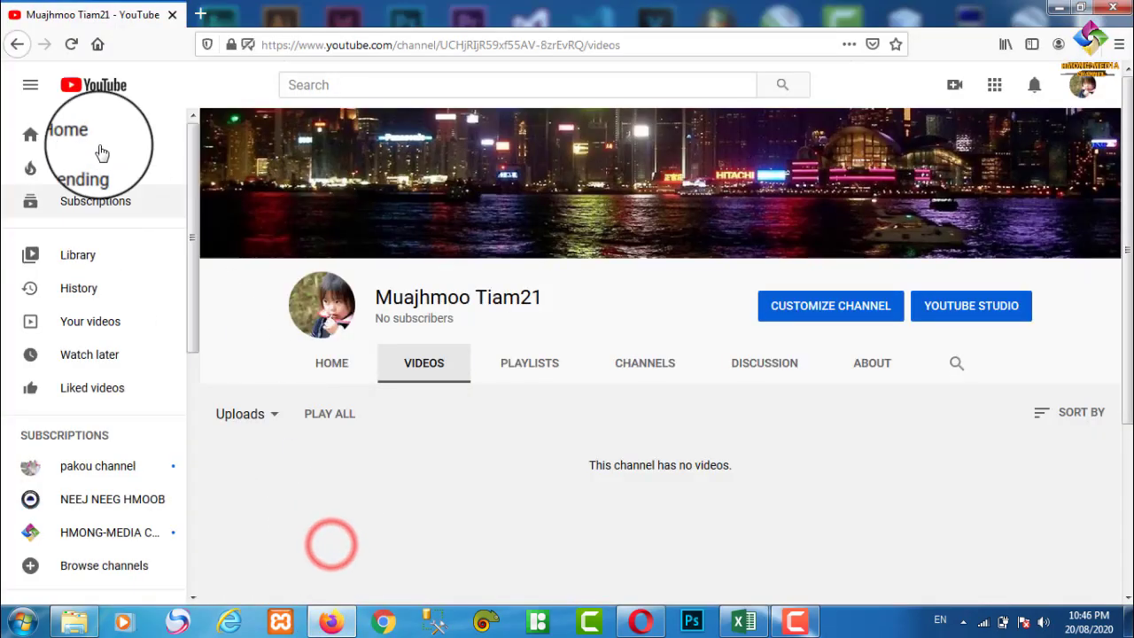
{"action": "left_click", "coordinate": [1074, 84]}
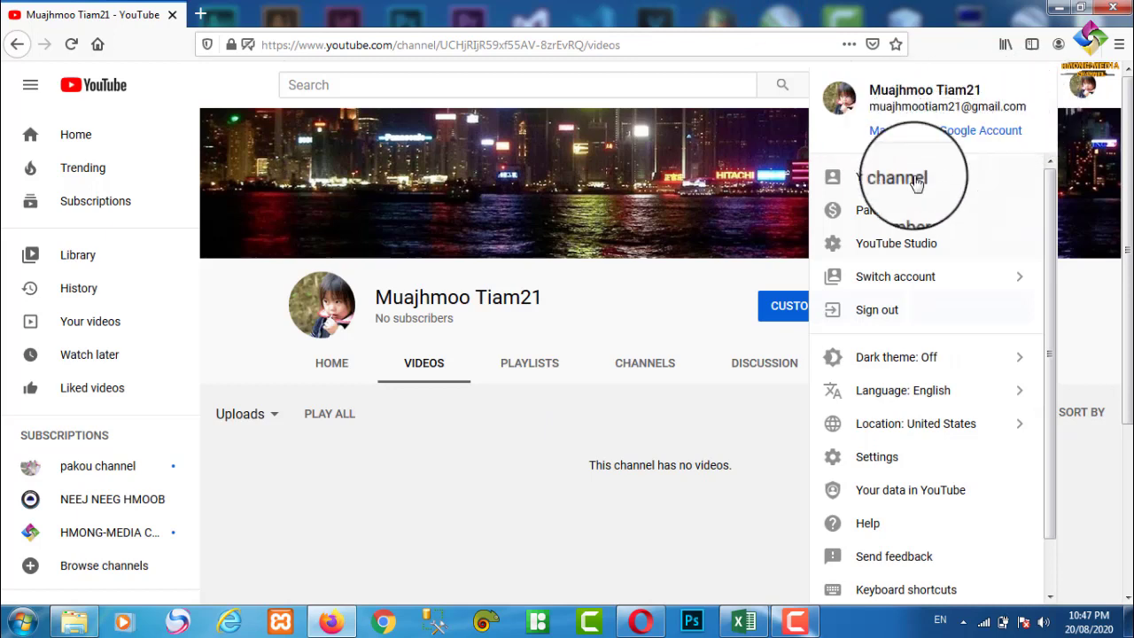
{"action": "left_click", "coordinate": [675, 303]}
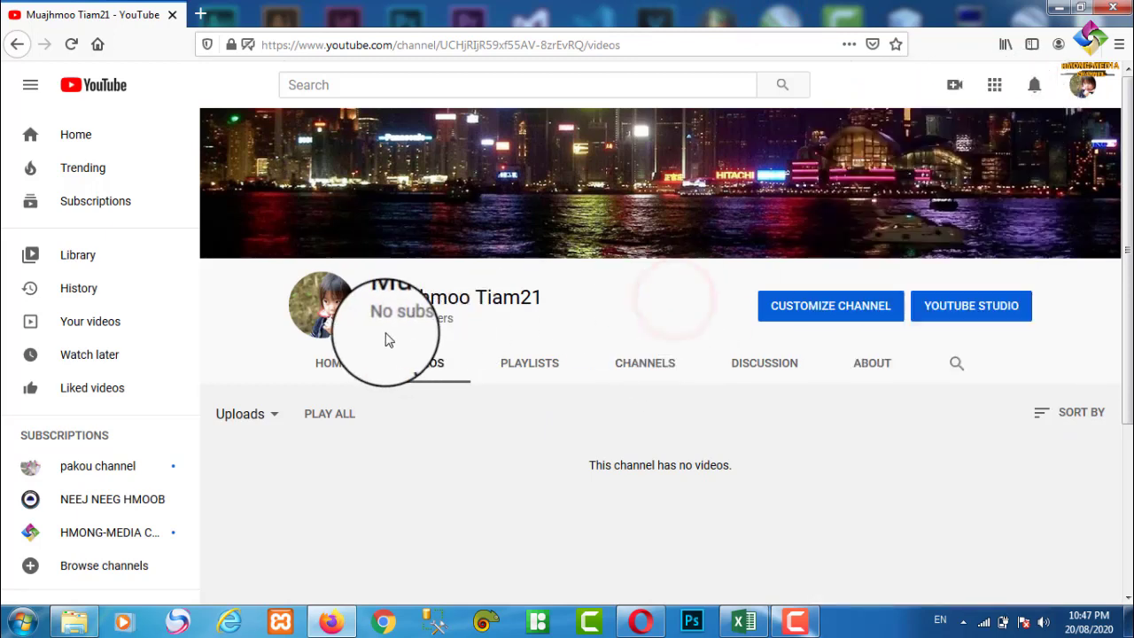
{"action": "left_click_drag", "start_coordinate": [391, 321], "coordinate": [451, 322]}
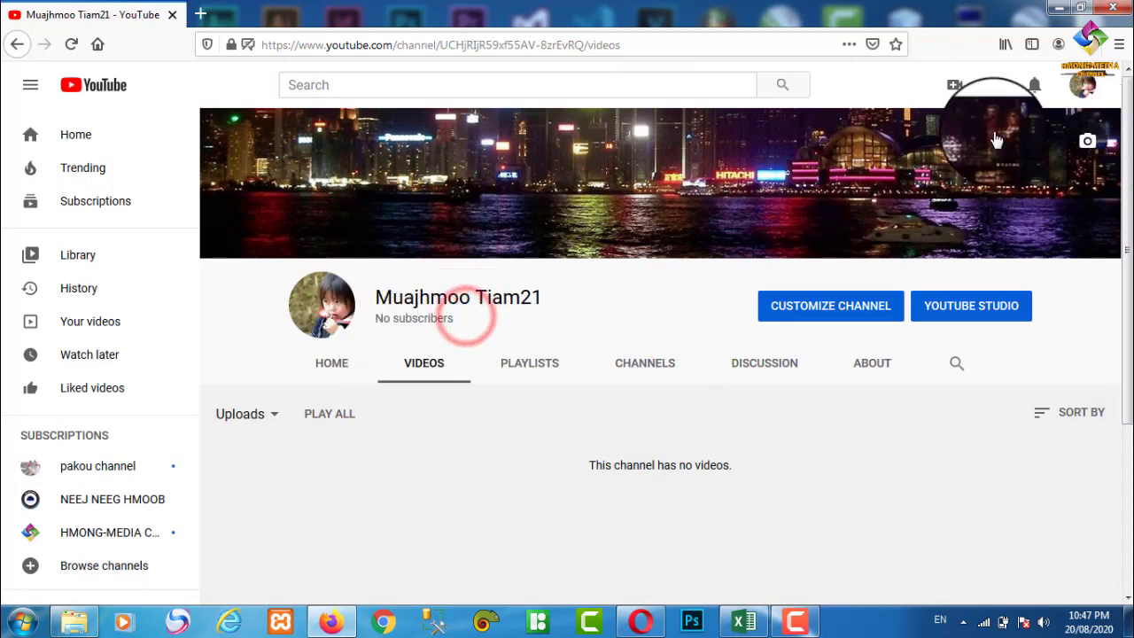
{"action": "scroll", "coordinate": [655, 353], "scroll_direction": "down", "scroll_amount": 3}
{"action": "scroll", "coordinate": [655, 352], "scroll_direction": "up", "scroll_amount": 3}
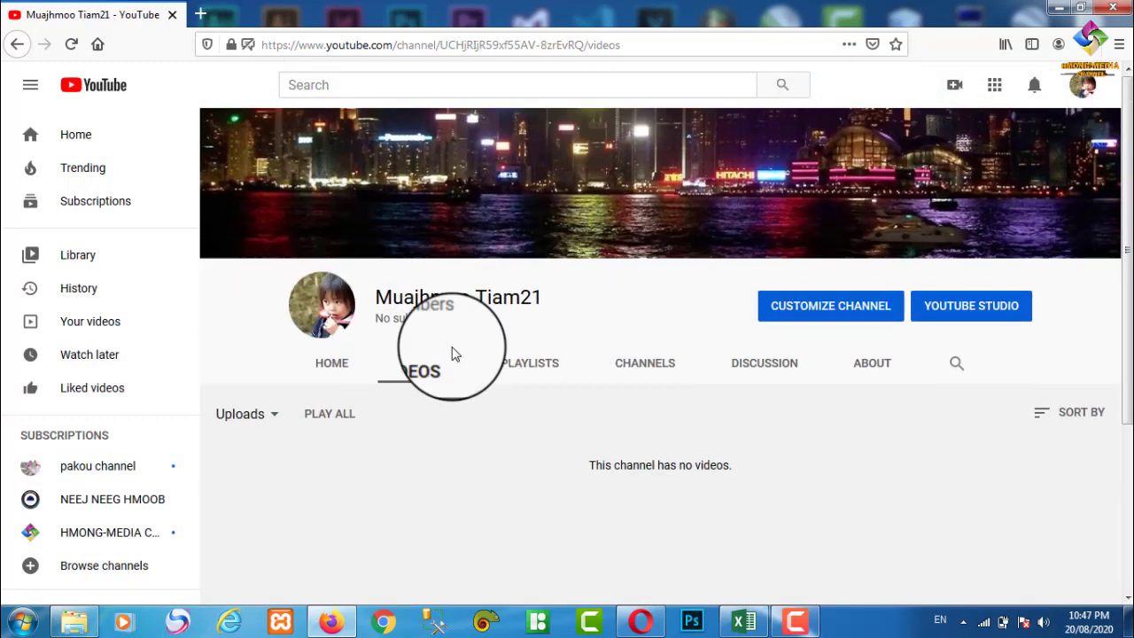
{"action": "scroll", "coordinate": [89, 512], "scroll_direction": "down", "scroll_amount": 1}
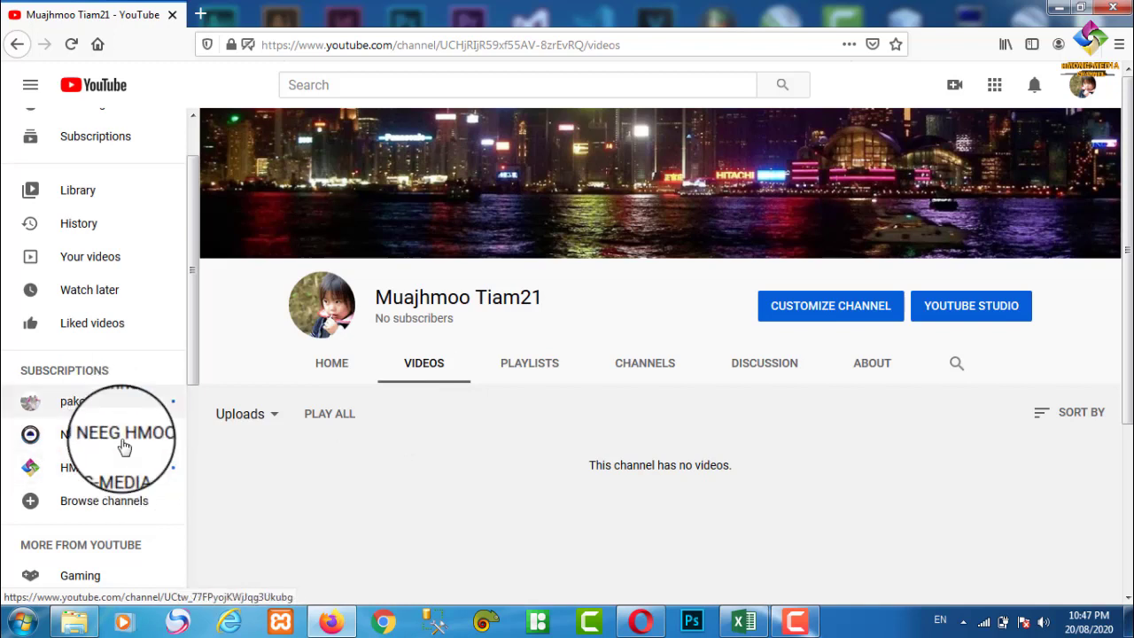
{"action": "scroll", "coordinate": [107, 443], "scroll_direction": "down", "scroll_amount": 2}
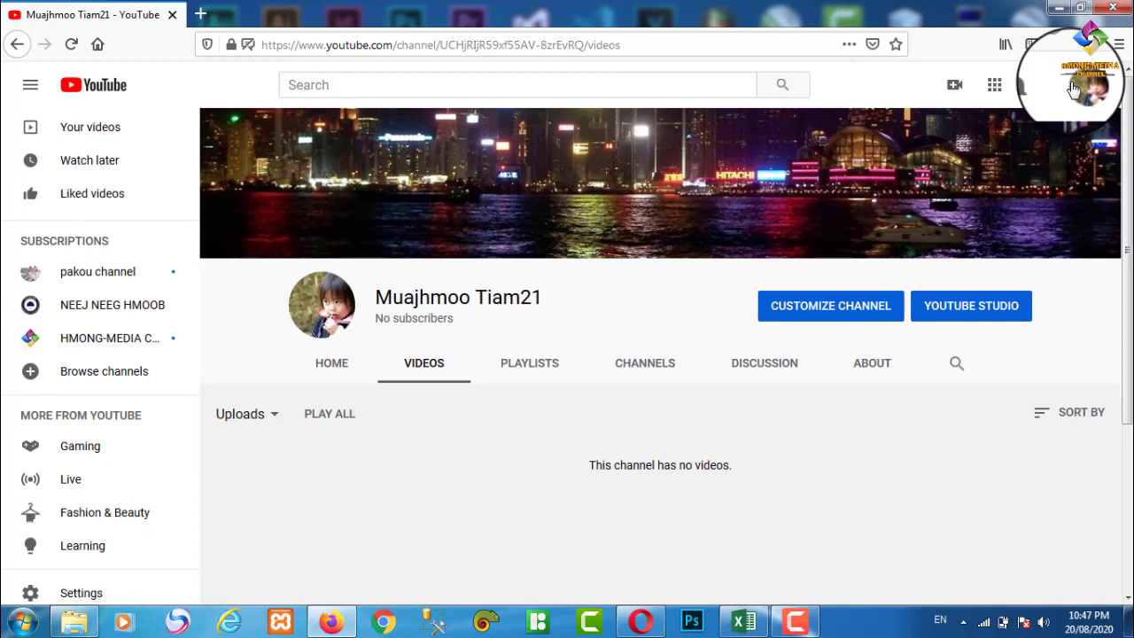
Step: Start a YouTube video upload and choose the file M2U00460 from the Desktop folder
{"action": "left_click", "coordinate": [955, 89]}
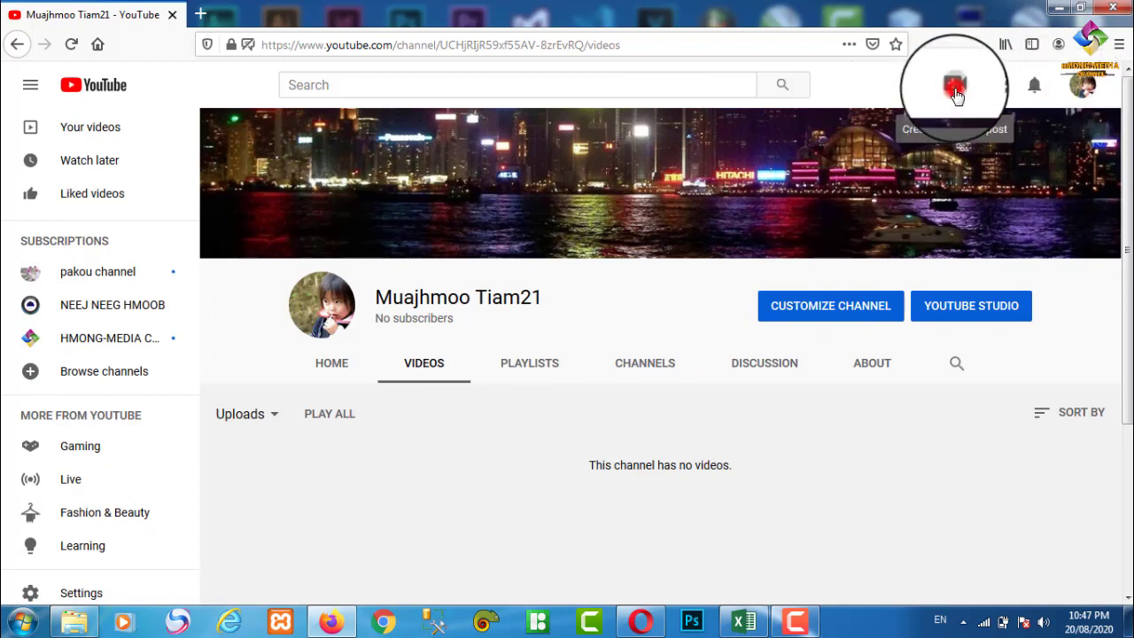
{"action": "left_click", "coordinate": [983, 126]}
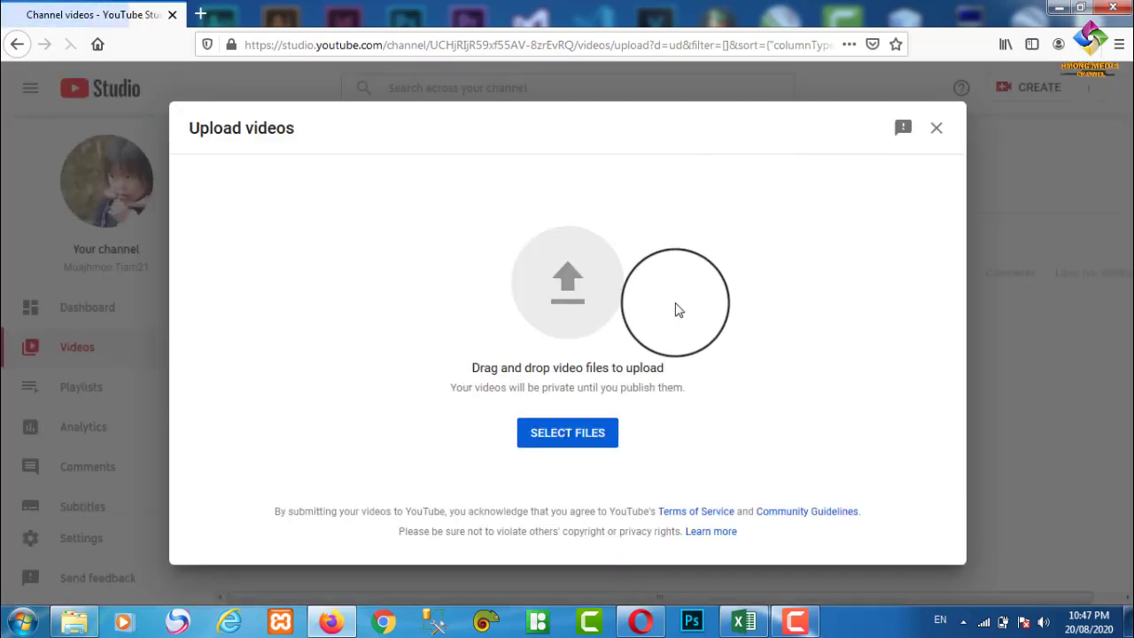
{"action": "left_click", "coordinate": [571, 434]}
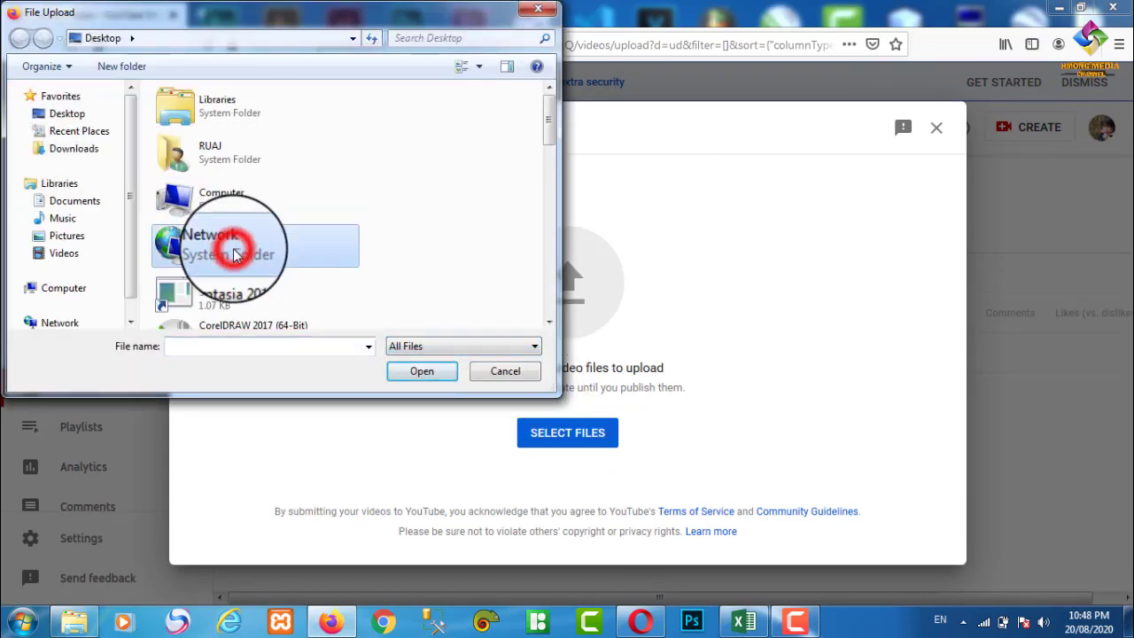
{"action": "scroll", "coordinate": [235, 248], "scroll_direction": "down", "scroll_amount": 10}
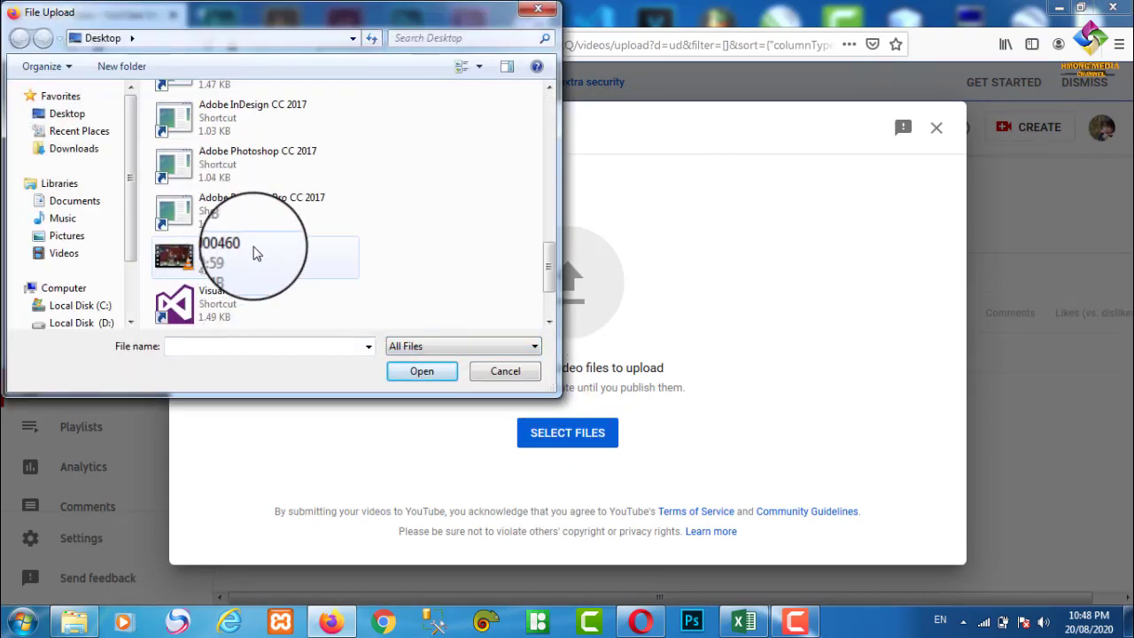
{"action": "double_click", "coordinate": [255, 253]}
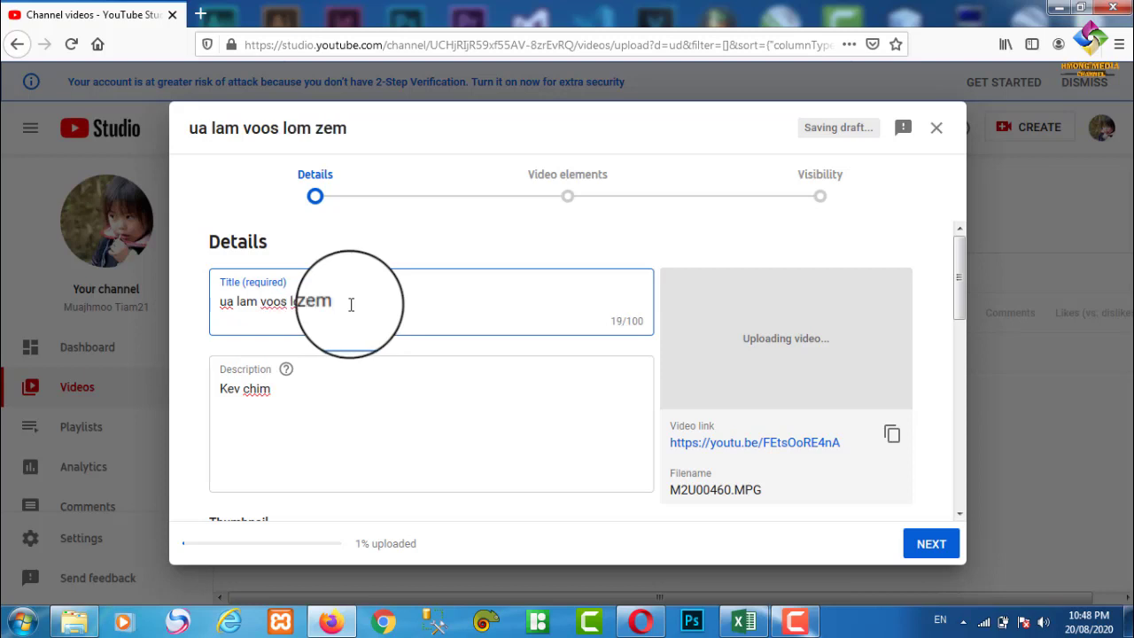
Step: Review the uploaded video's details, mark it as not made for kids, and continue to the video elements stage
{"action": "scroll", "coordinate": [351, 304], "scroll_direction": "down", "scroll_amount": 2}
{"action": "scroll", "coordinate": [372, 304], "scroll_direction": "up", "scroll_amount": 1}
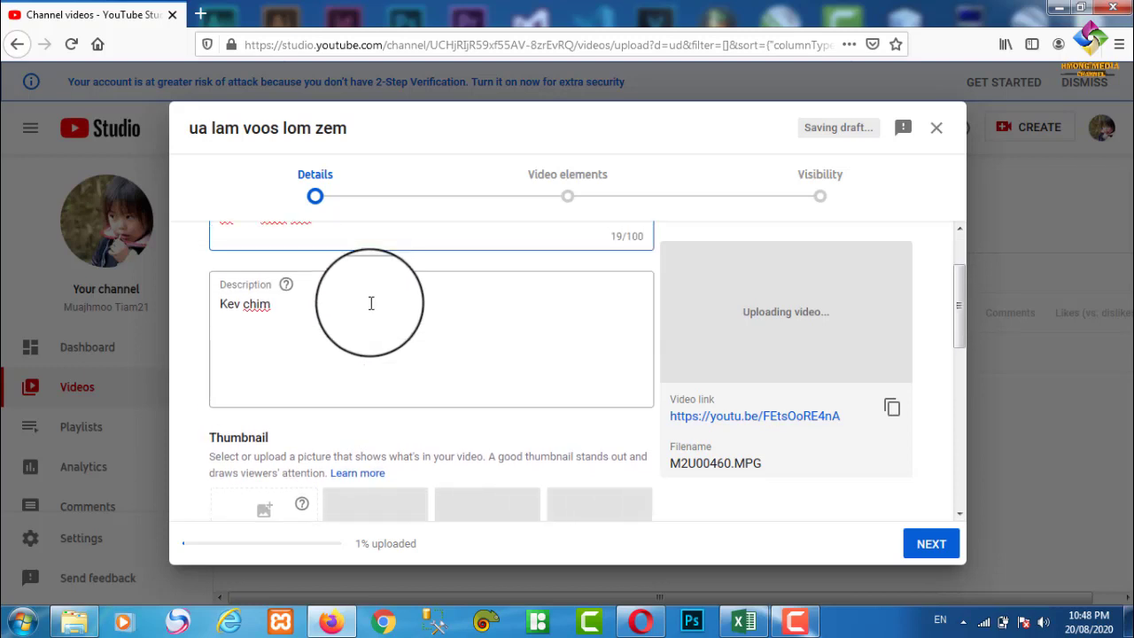
{"action": "scroll", "coordinate": [371, 303], "scroll_direction": "up", "scroll_amount": 1}
{"action": "scroll", "coordinate": [371, 303], "scroll_direction": "down", "scroll_amount": 1}
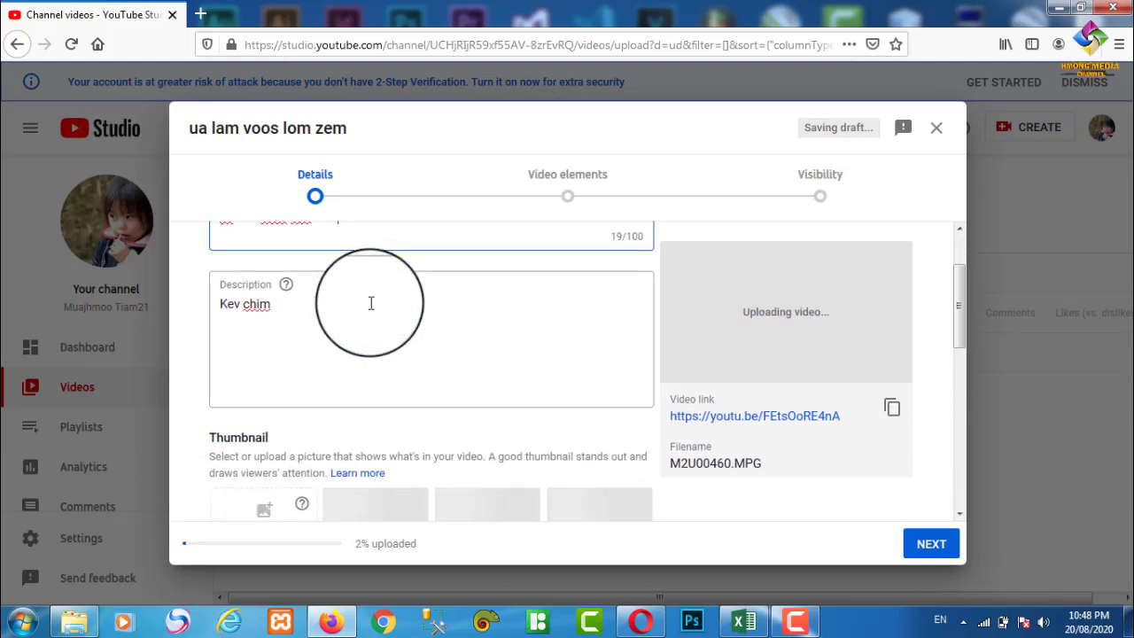
{"action": "scroll", "coordinate": [371, 303], "scroll_direction": "up", "scroll_amount": 1}
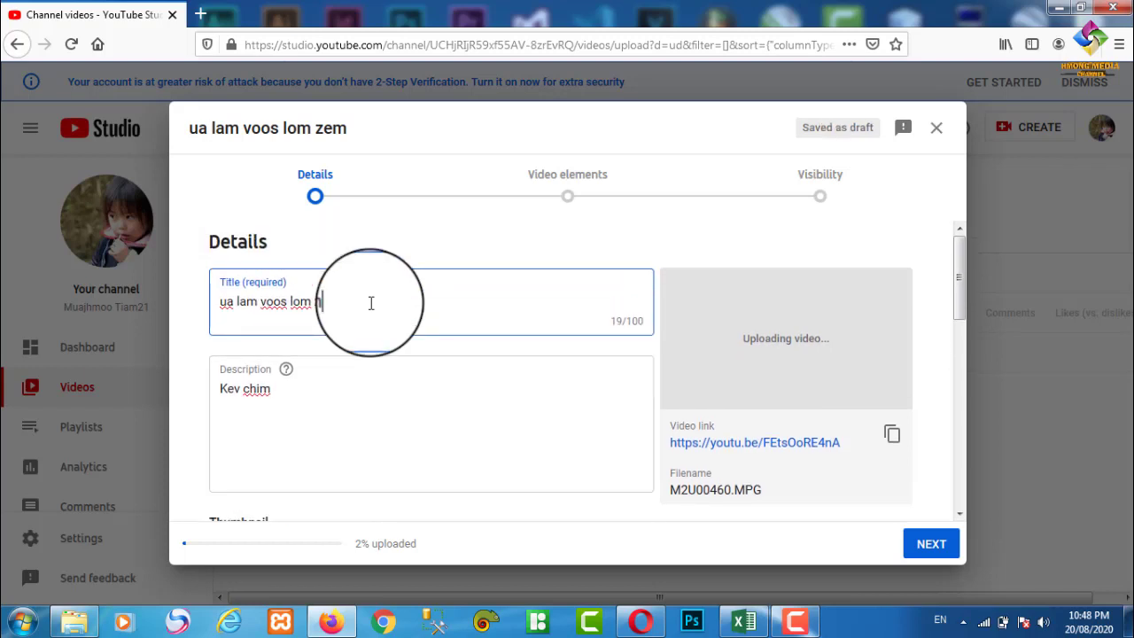
{"action": "scroll", "coordinate": [372, 302], "scroll_direction": "down", "scroll_amount": 1}
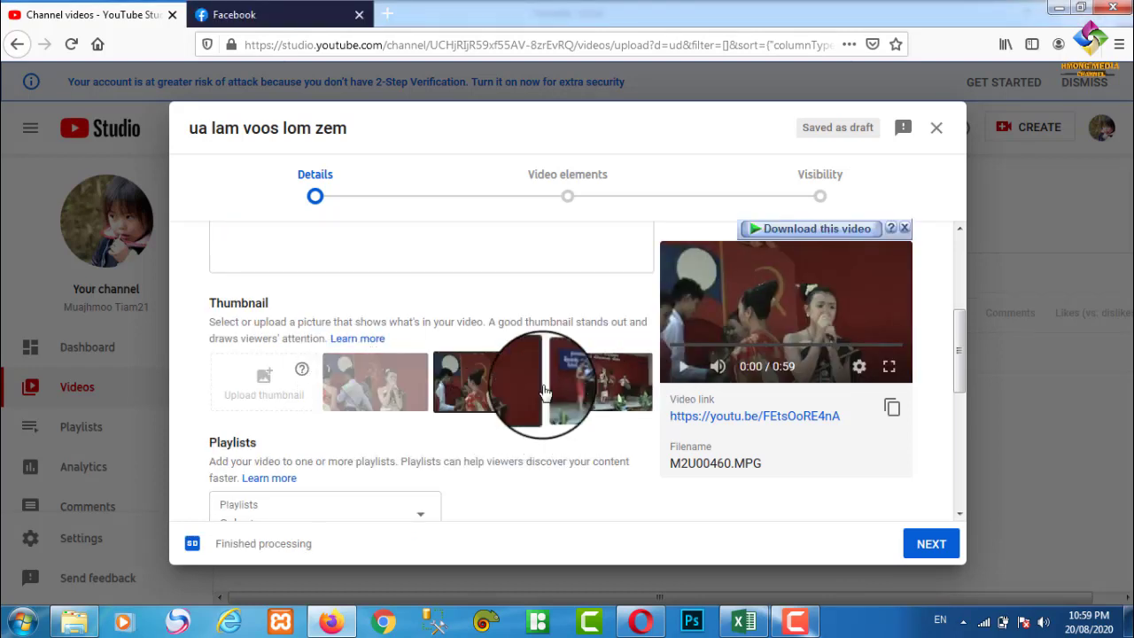
{"action": "left_click", "coordinate": [904, 228]}
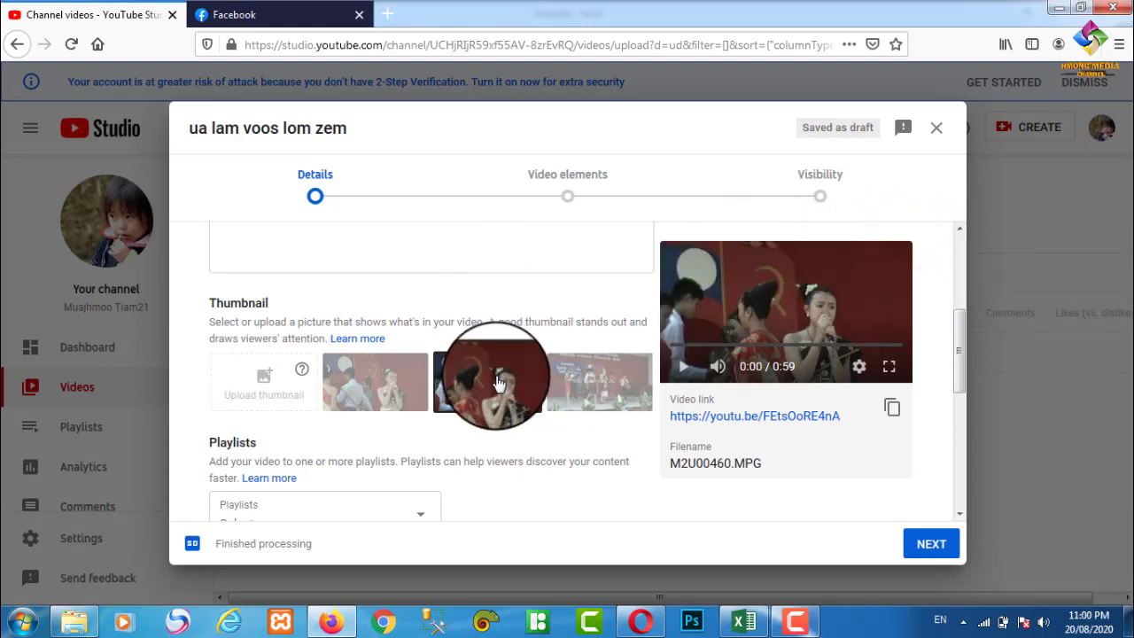
{"action": "left_click", "coordinate": [921, 542]}
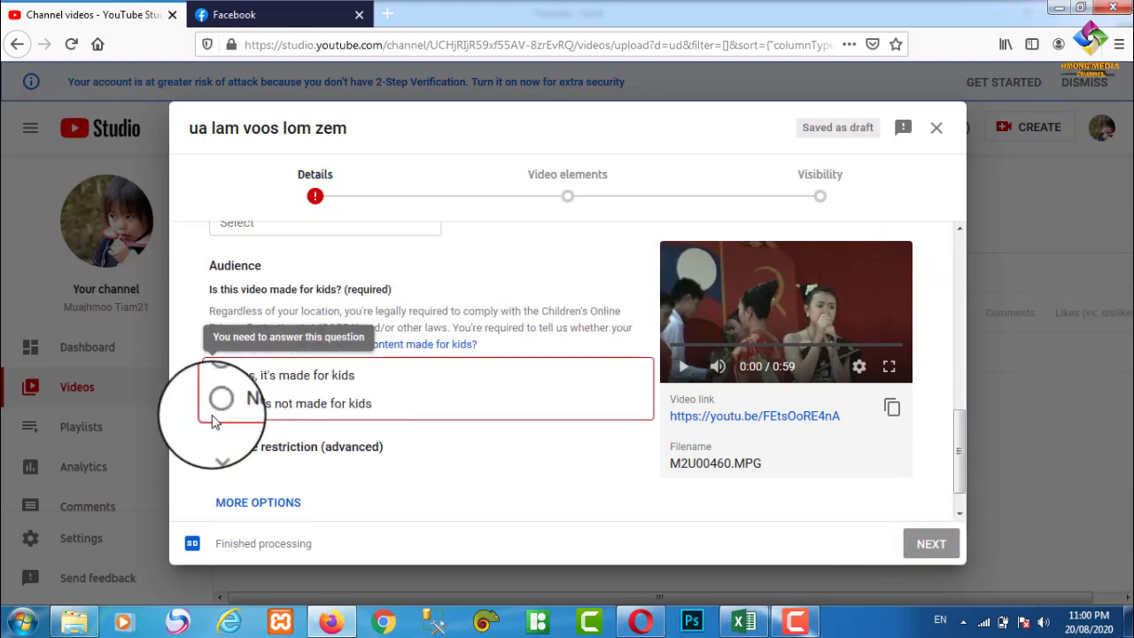
{"action": "left_click", "coordinate": [218, 403]}
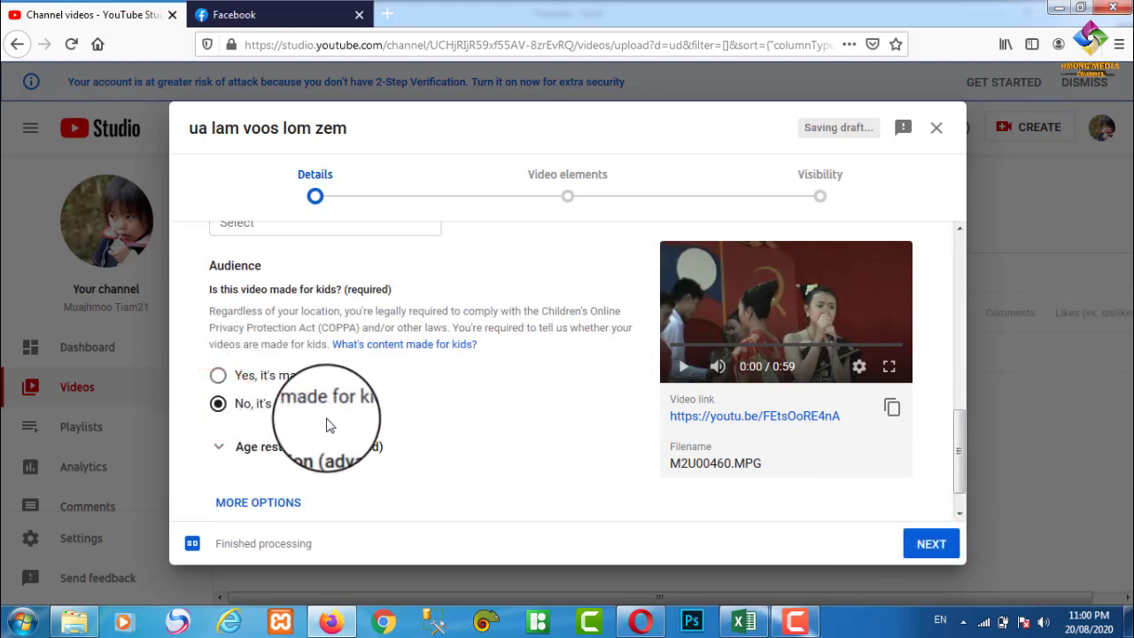
{"action": "left_click", "coordinate": [932, 546]}
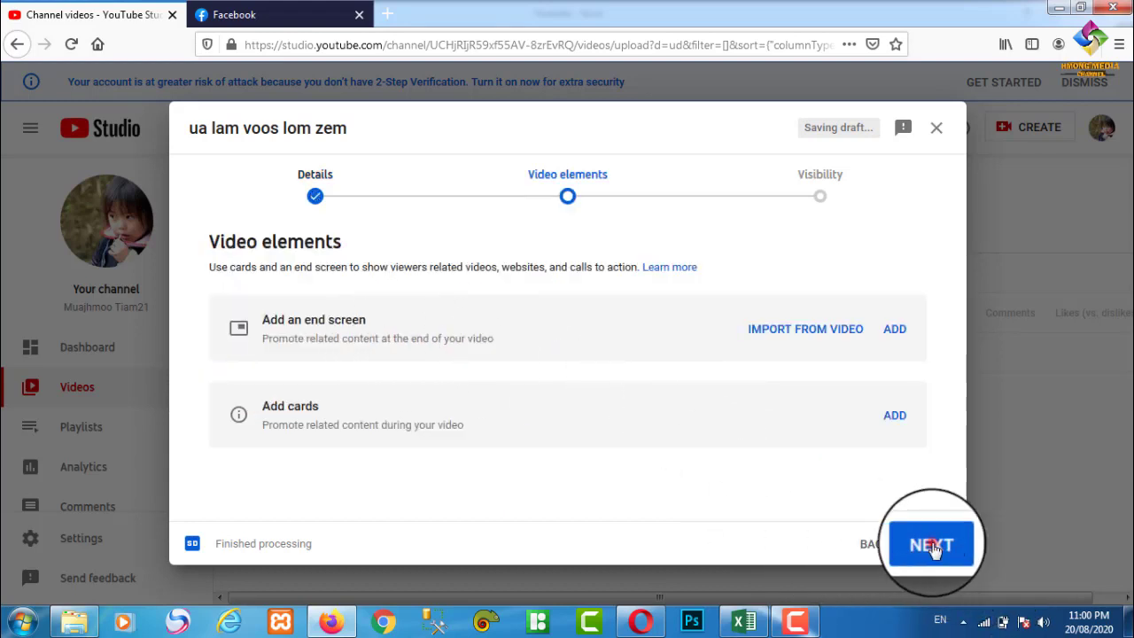
Step: Skip the video elements, set the video's visibility to Public, publish it and dismiss the sharing dialog
{"action": "left_click", "coordinate": [960, 545]}
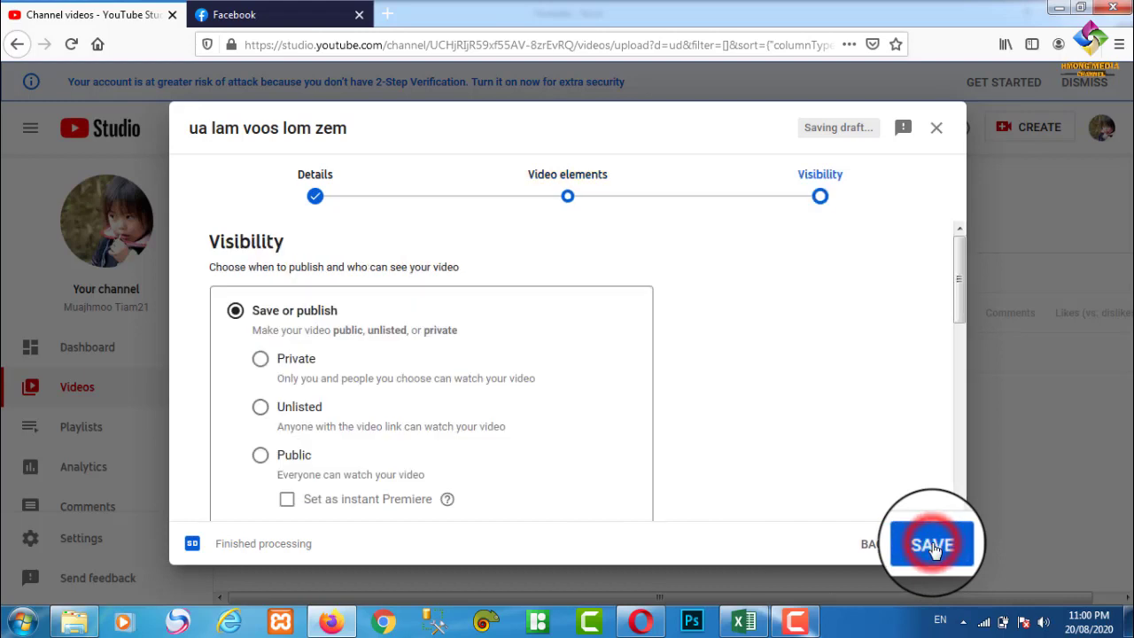
{"action": "left_click", "coordinate": [260, 458]}
{"action": "scroll", "coordinate": [284, 434], "scroll_direction": "down", "scroll_amount": 2}
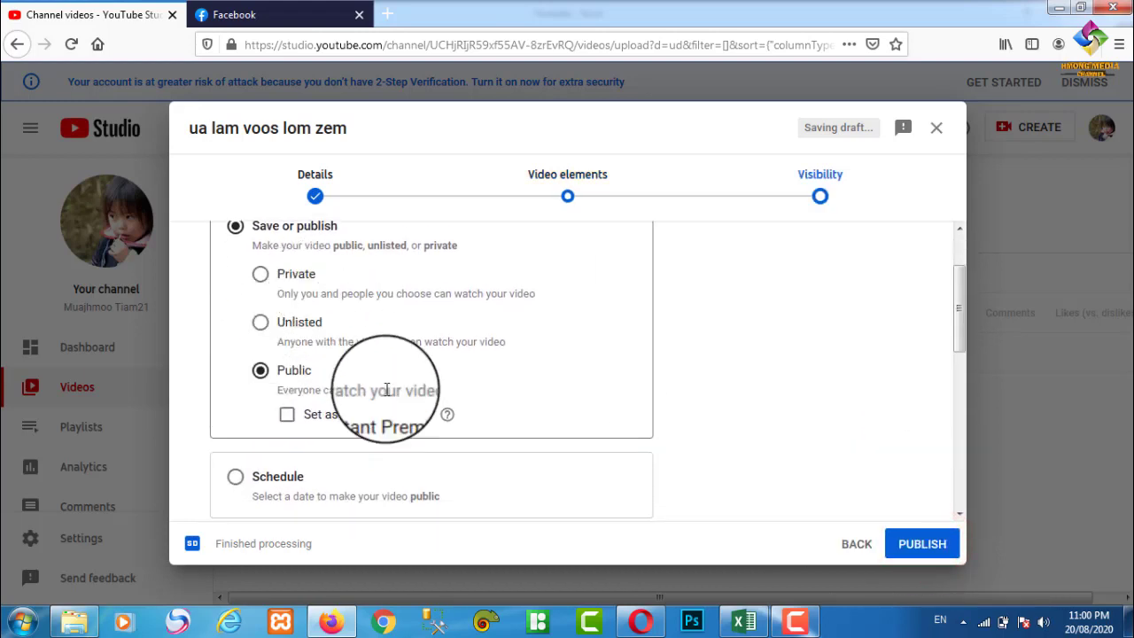
{"action": "left_click", "coordinate": [921, 546]}
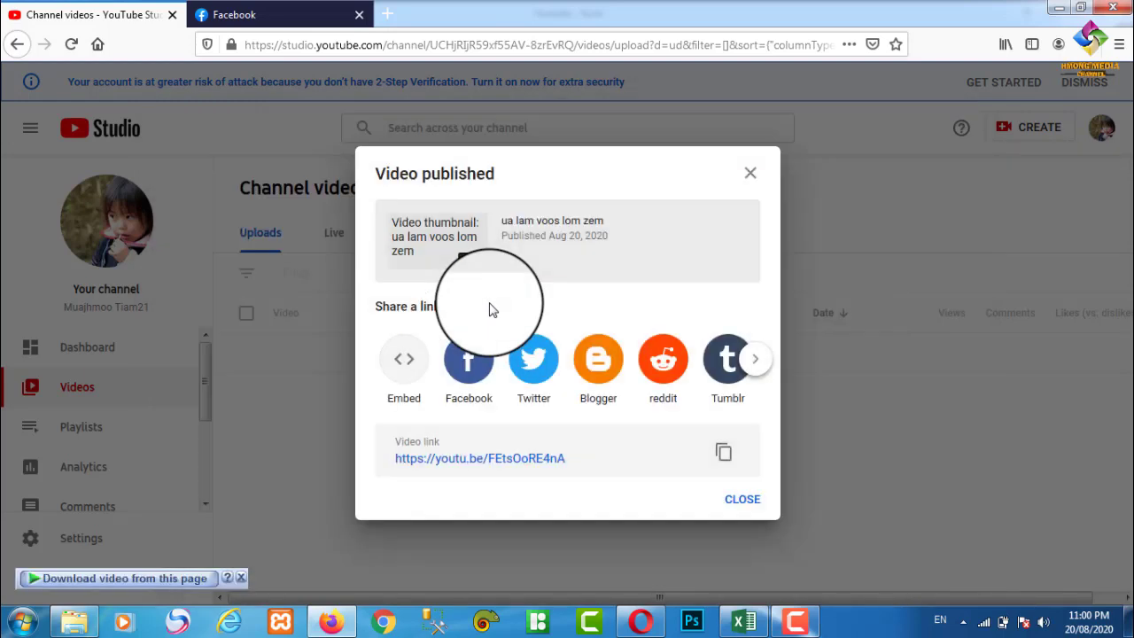
{"action": "left_click", "coordinate": [742, 501]}
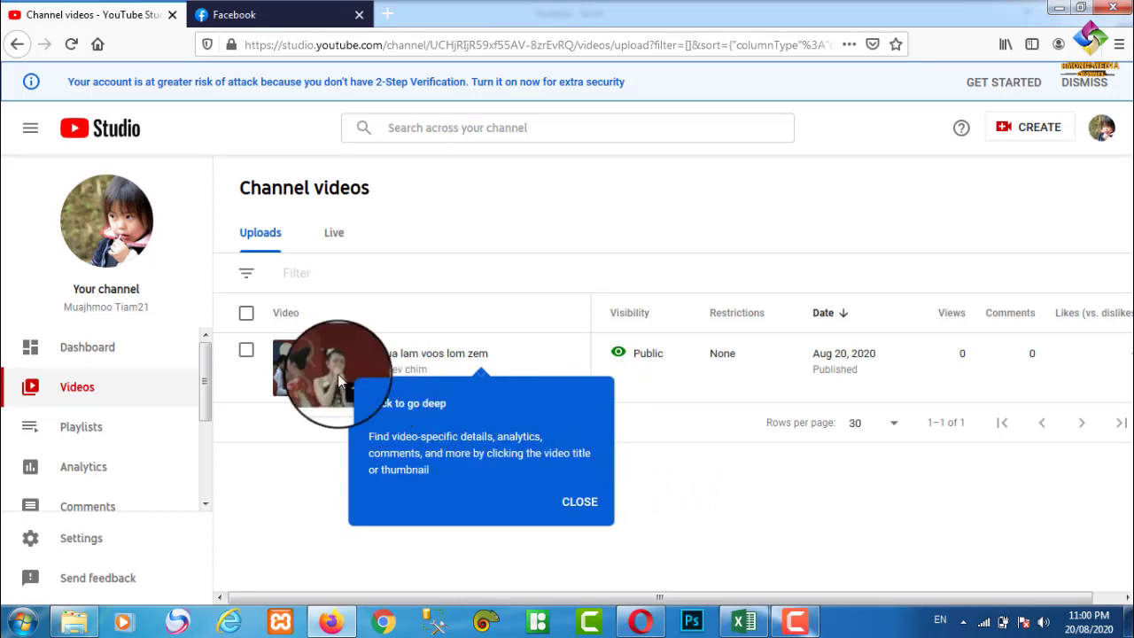
Step: Dismiss the tip on the channel videos list, open the published video on YouTube and close the Facebook page
{"action": "left_click", "coordinate": [569, 502]}
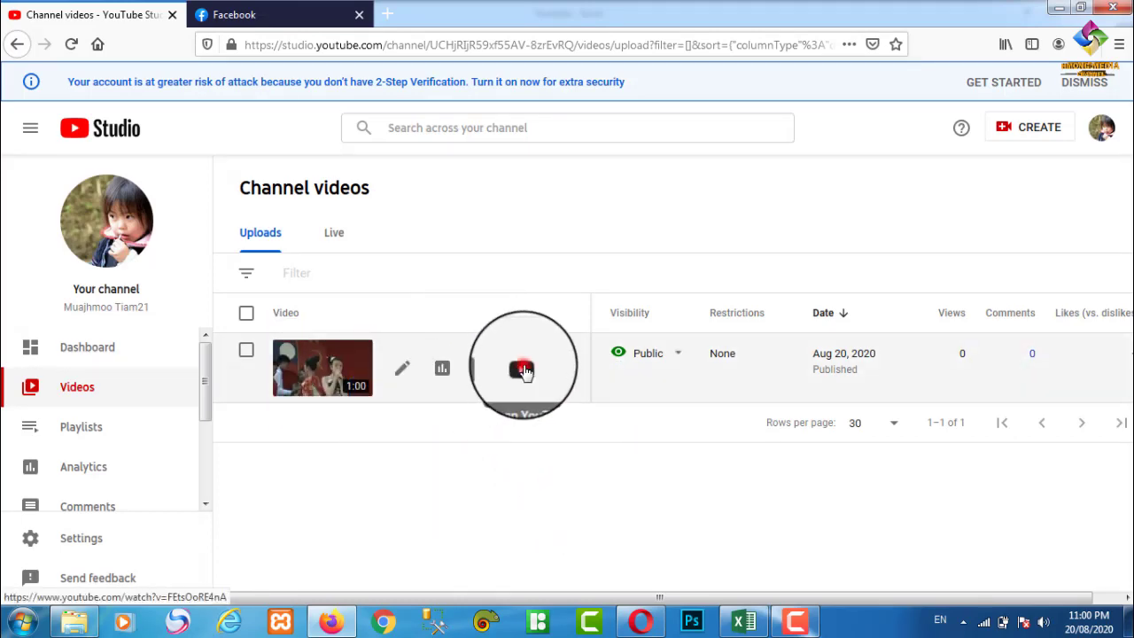
{"action": "left_click", "coordinate": [522, 370]}
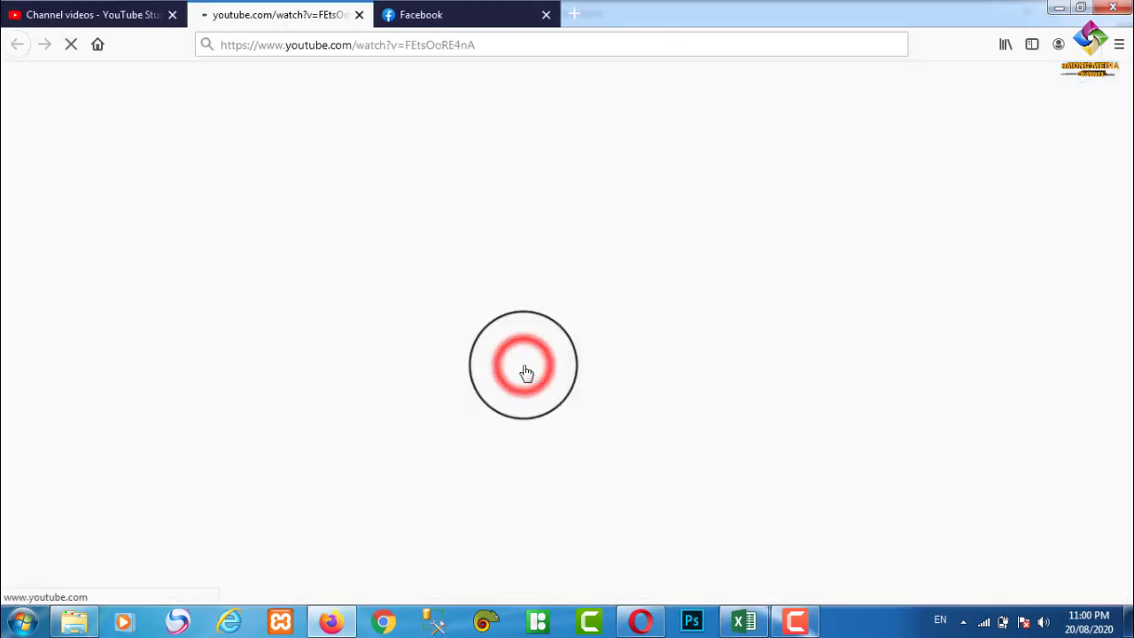
{"action": "left_click", "coordinate": [545, 15]}
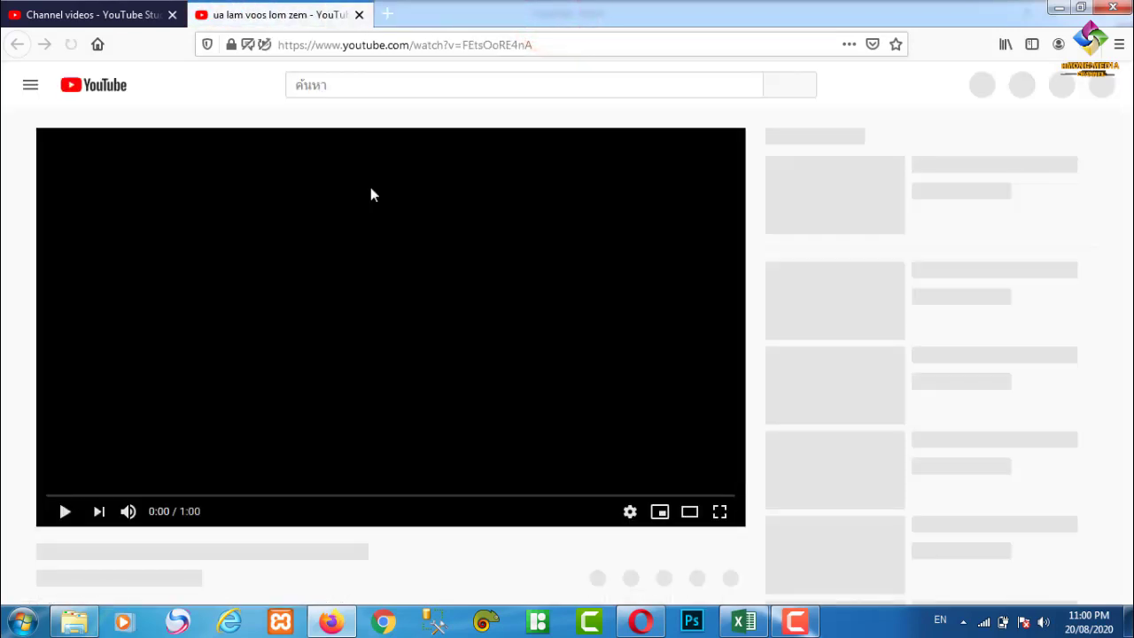
Step: Play the published video, review the details and comments area below the player, and pause playback
{"action": "left_click", "coordinate": [395, 334]}
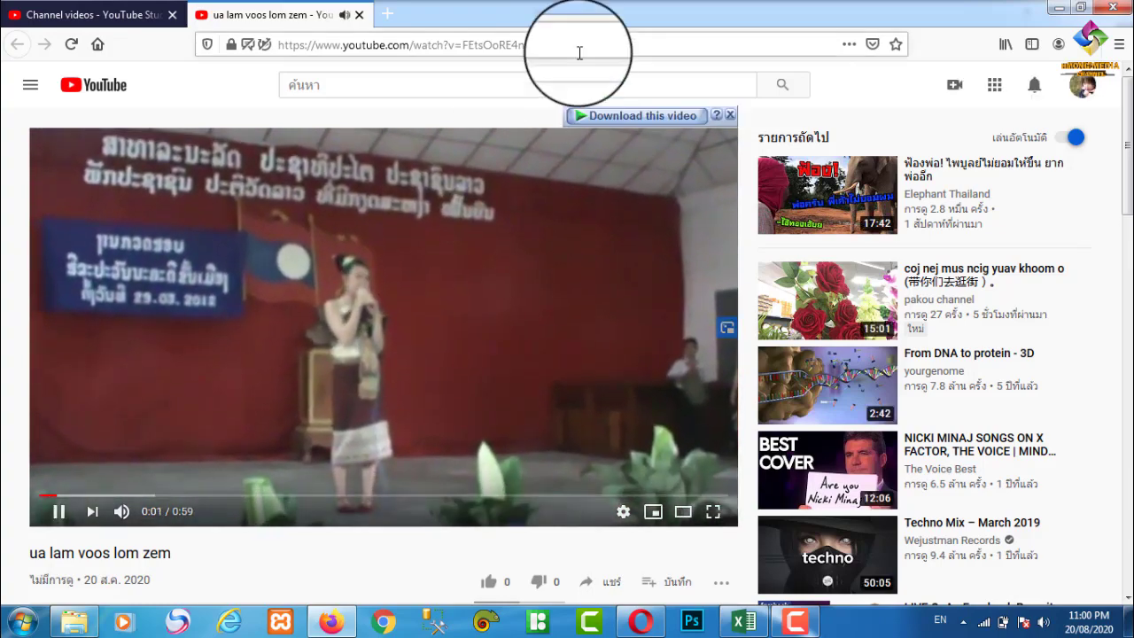
{"action": "scroll", "coordinate": [375, 329], "scroll_direction": "down", "scroll_amount": 2}
{"action": "scroll", "coordinate": [420, 387], "scroll_direction": "down", "scroll_amount": 2}
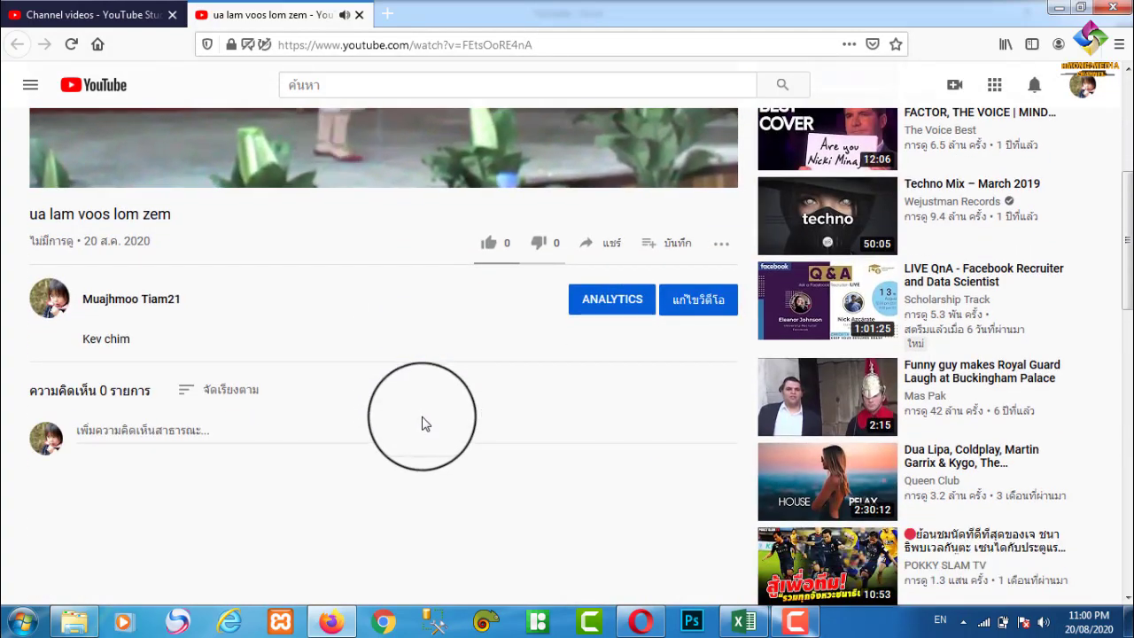
{"action": "scroll", "coordinate": [370, 382], "scroll_direction": "up", "scroll_amount": 4}
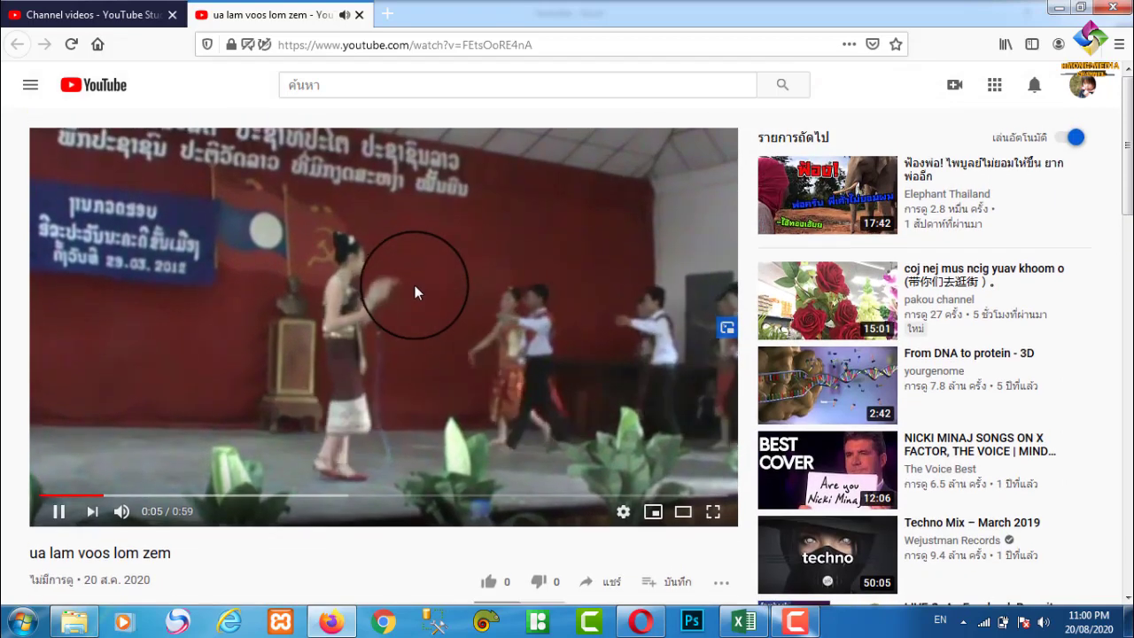
{"action": "left_click", "coordinate": [414, 285]}
Step: Copy the full web address of the published video
{"action": "left_click", "coordinate": [558, 44]}
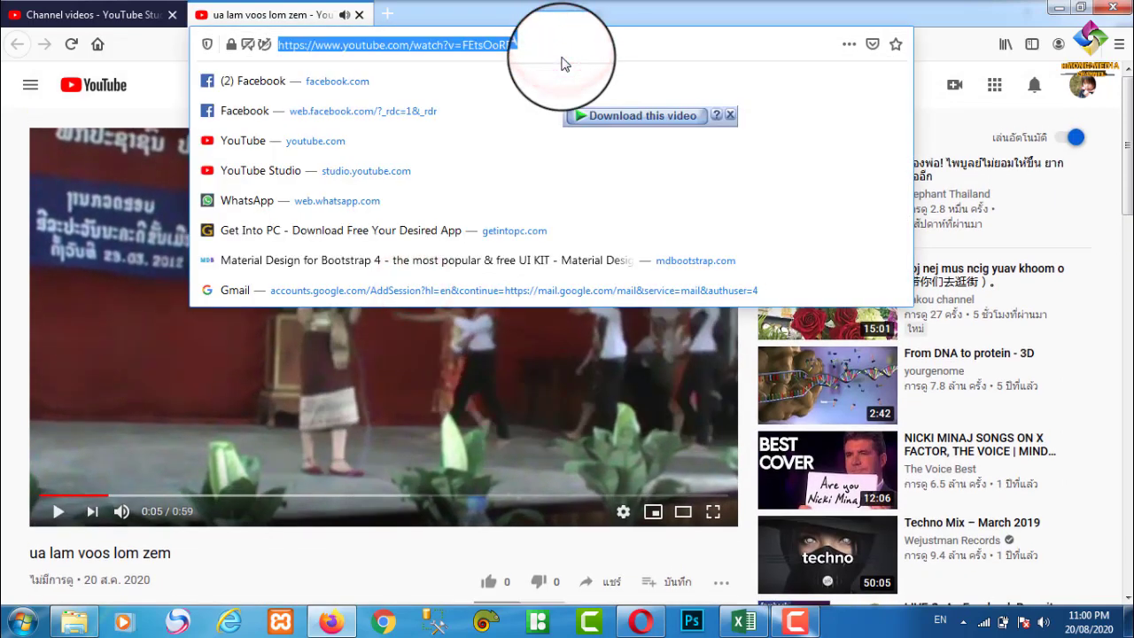
{"action": "right_click", "coordinate": [495, 53]}
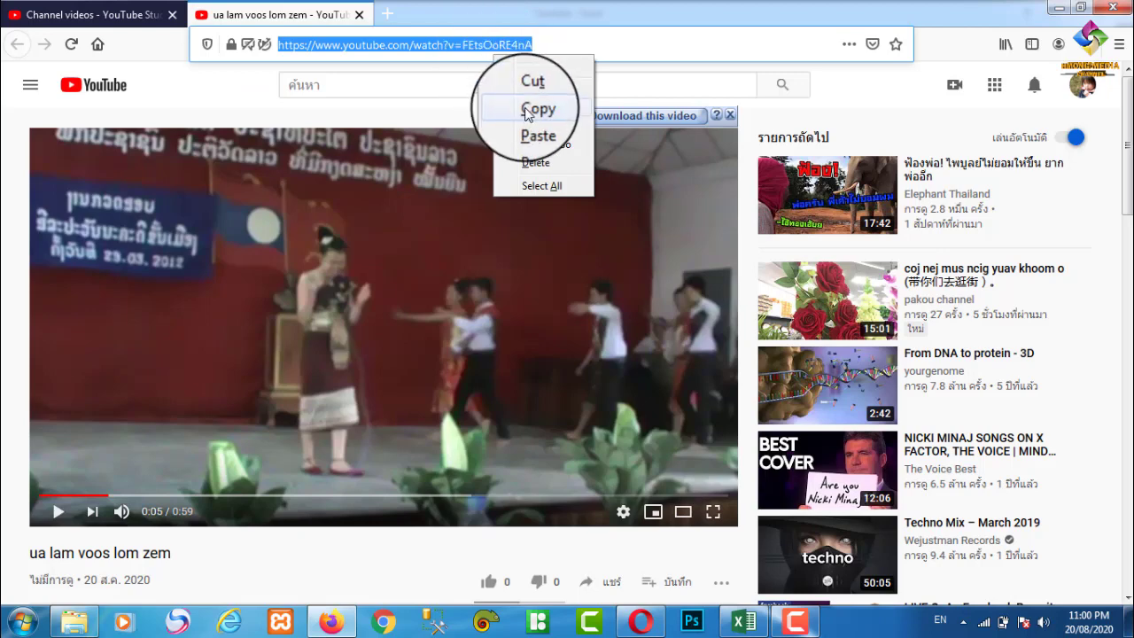
{"action": "left_click", "coordinate": [527, 109]}
Step: Switch to Opera, dismiss the open account menu, and load the copied video address in the current tab
{"action": "left_click", "coordinate": [639, 622]}
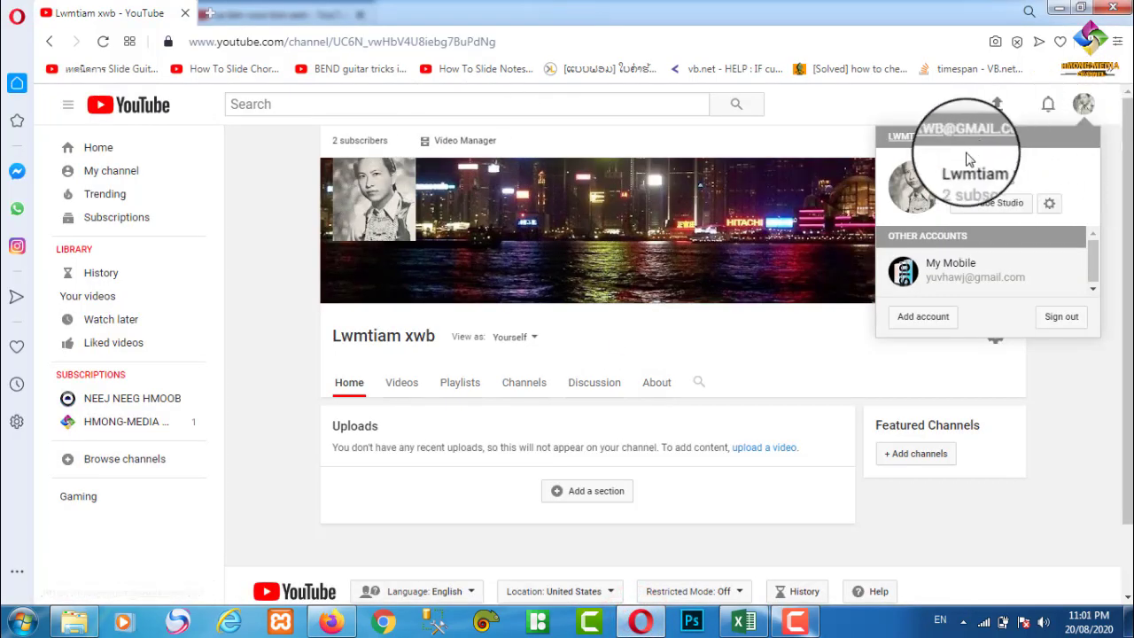
{"action": "left_click", "coordinate": [816, 106]}
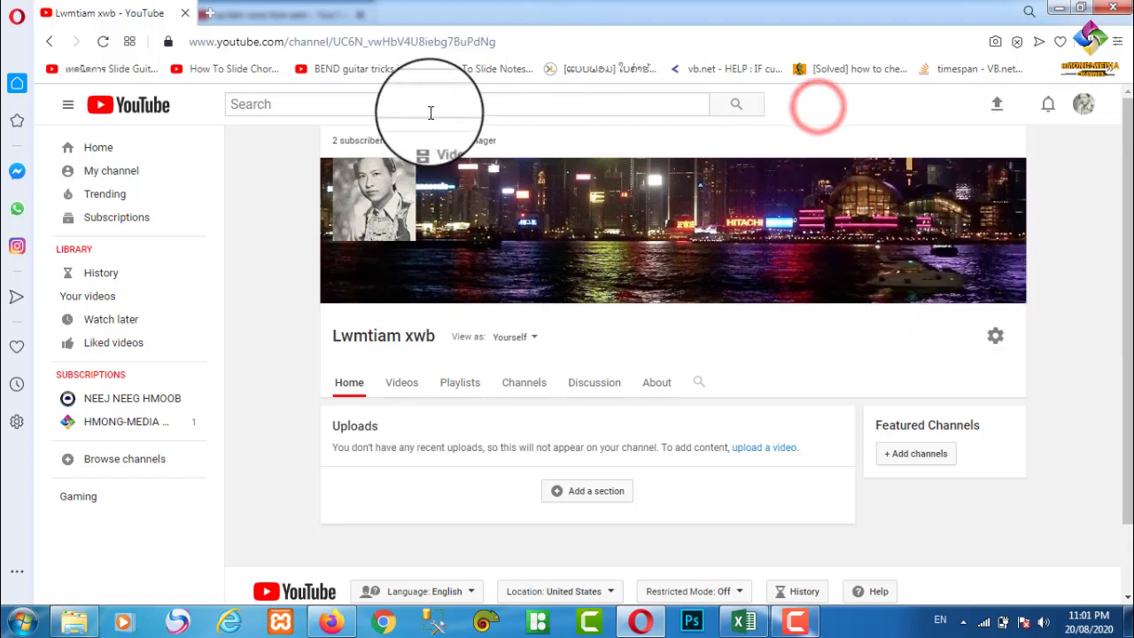
{"action": "left_click", "coordinate": [523, 41]}
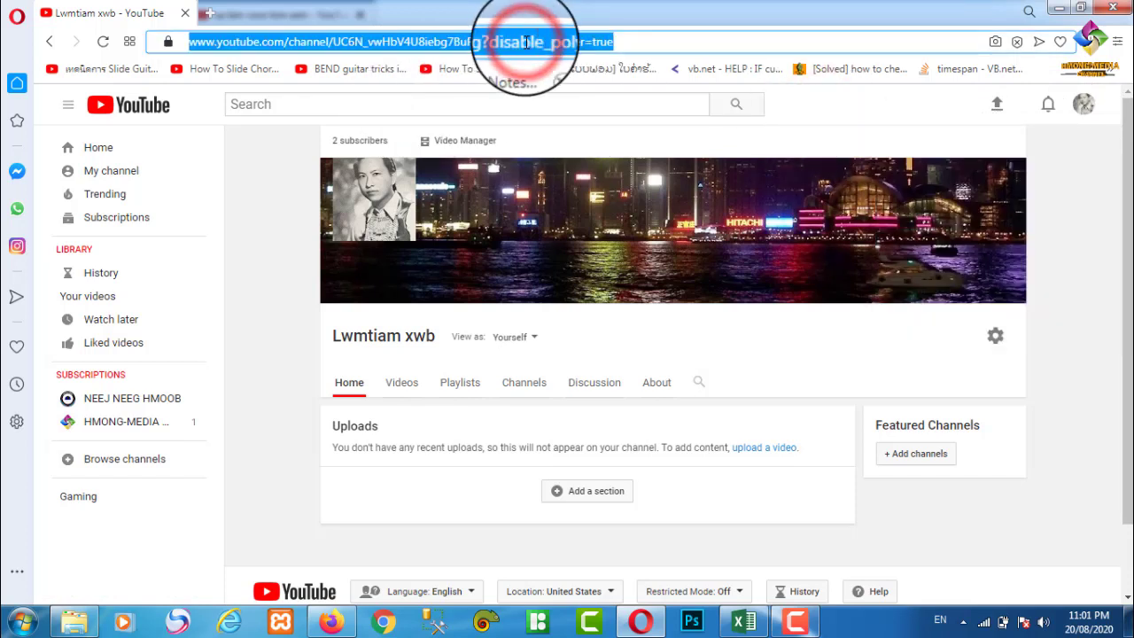
{"action": "key", "text": "ctrl+v"}
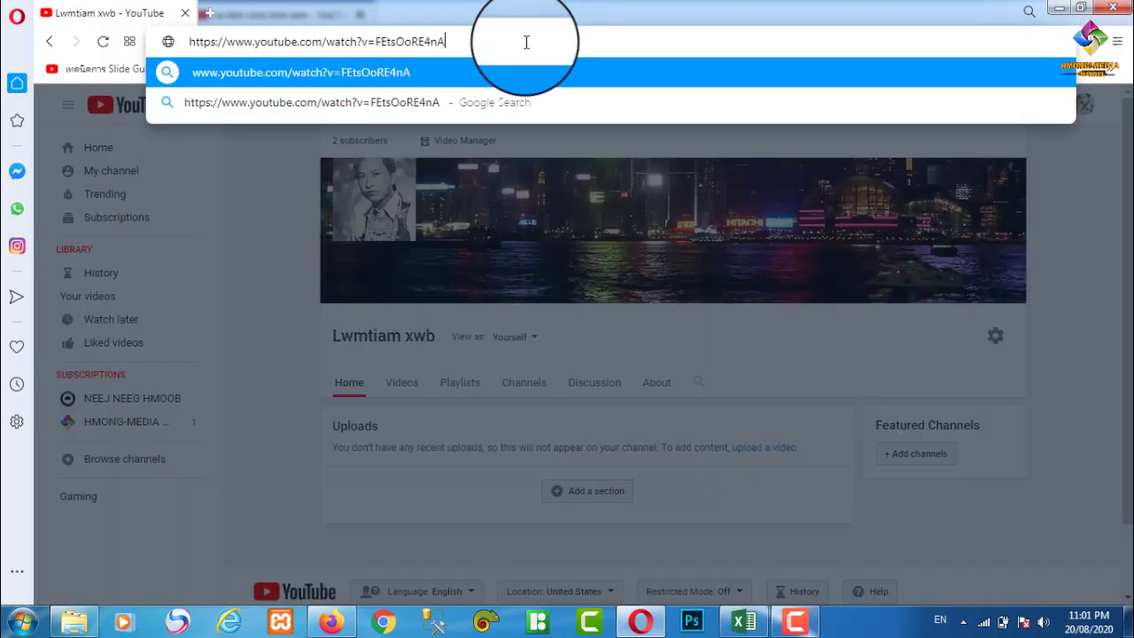
{"action": "key", "text": "Return"}
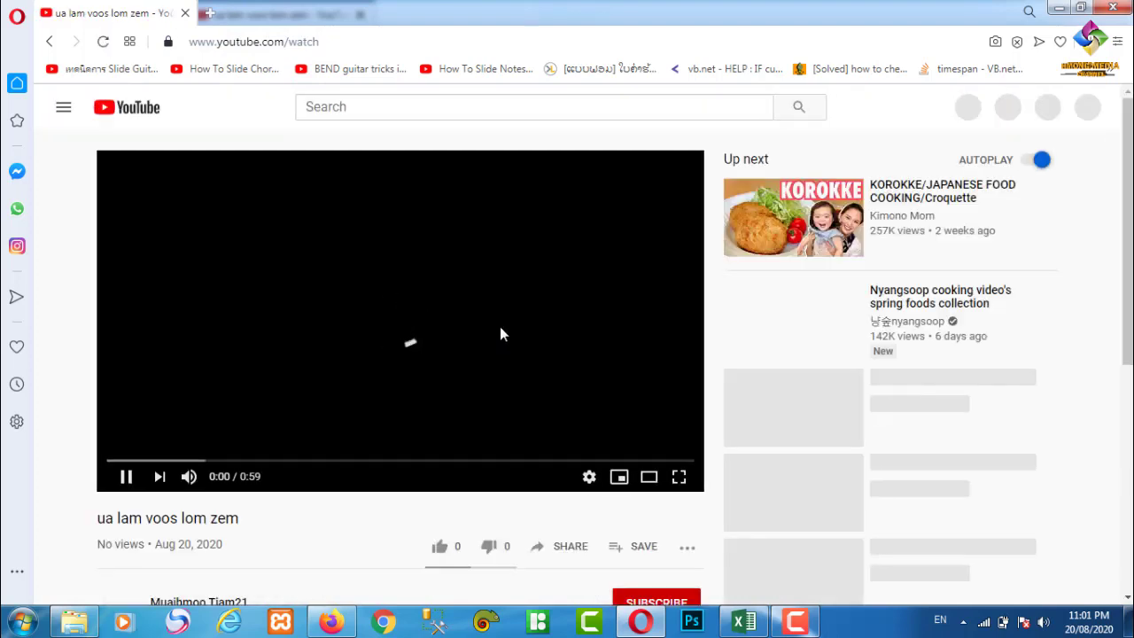
Step: Review the video page from this second account, restart playback from the beginning, and skip to near the end
{"action": "scroll", "coordinate": [496, 316], "scroll_direction": "down", "scroll_amount": 3}
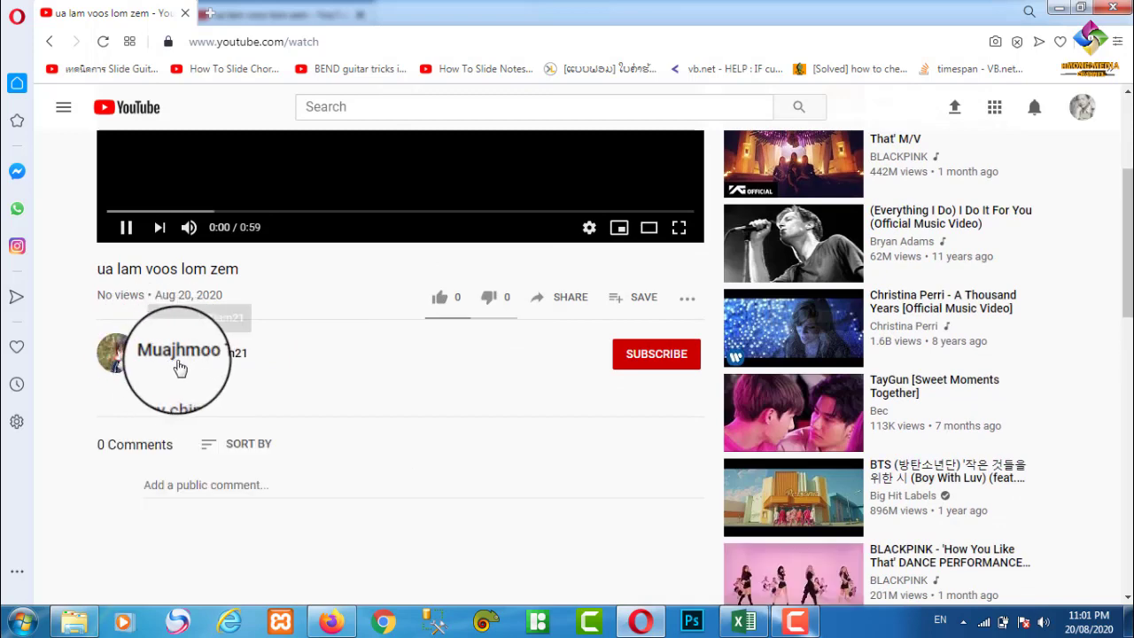
{"action": "scroll", "coordinate": [358, 319], "scroll_direction": "up", "scroll_amount": 2}
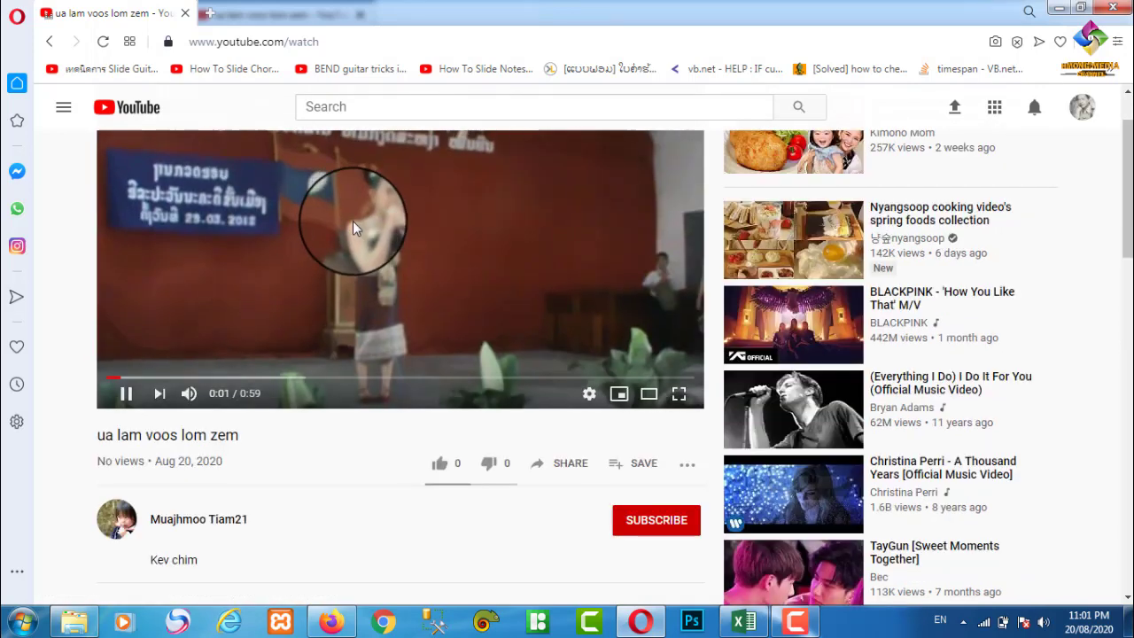
{"action": "left_click", "coordinate": [106, 378]}
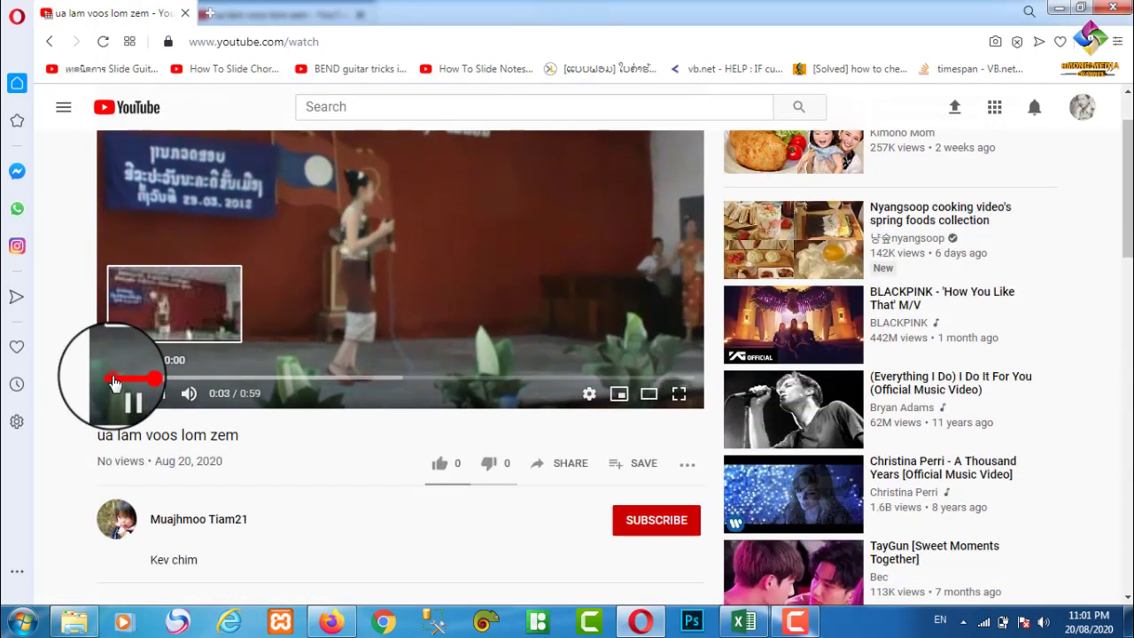
{"action": "scroll", "coordinate": [106, 381], "scroll_direction": "up", "scroll_amount": 1}
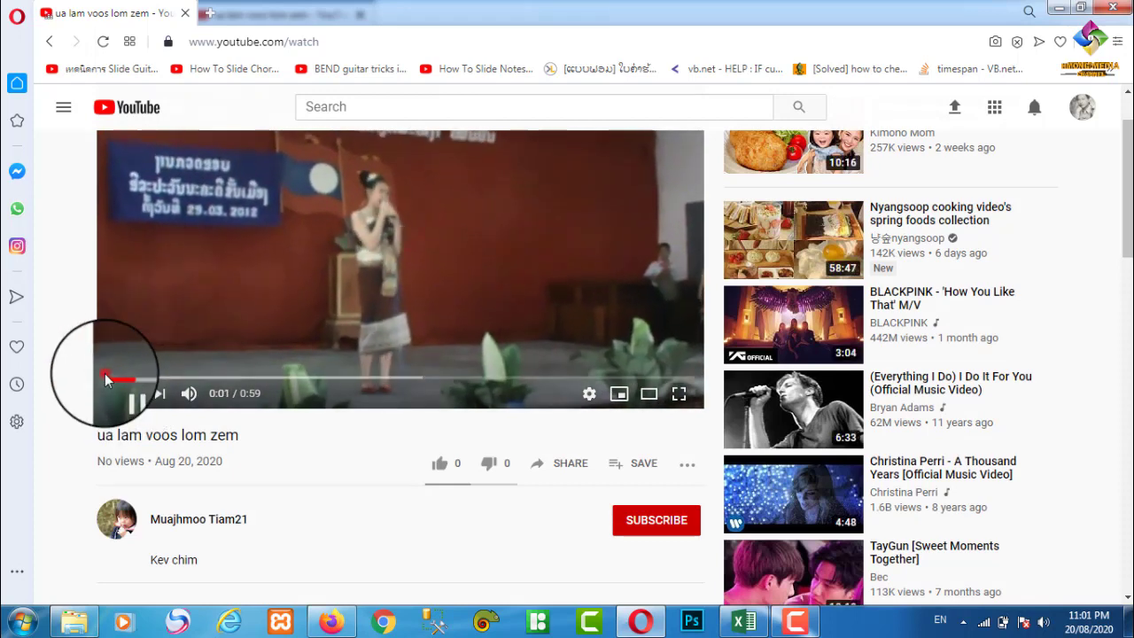
{"action": "left_click", "coordinate": [117, 396]}
{"action": "left_click_drag", "start_coordinate": [118, 396], "coordinate": [118, 404]}
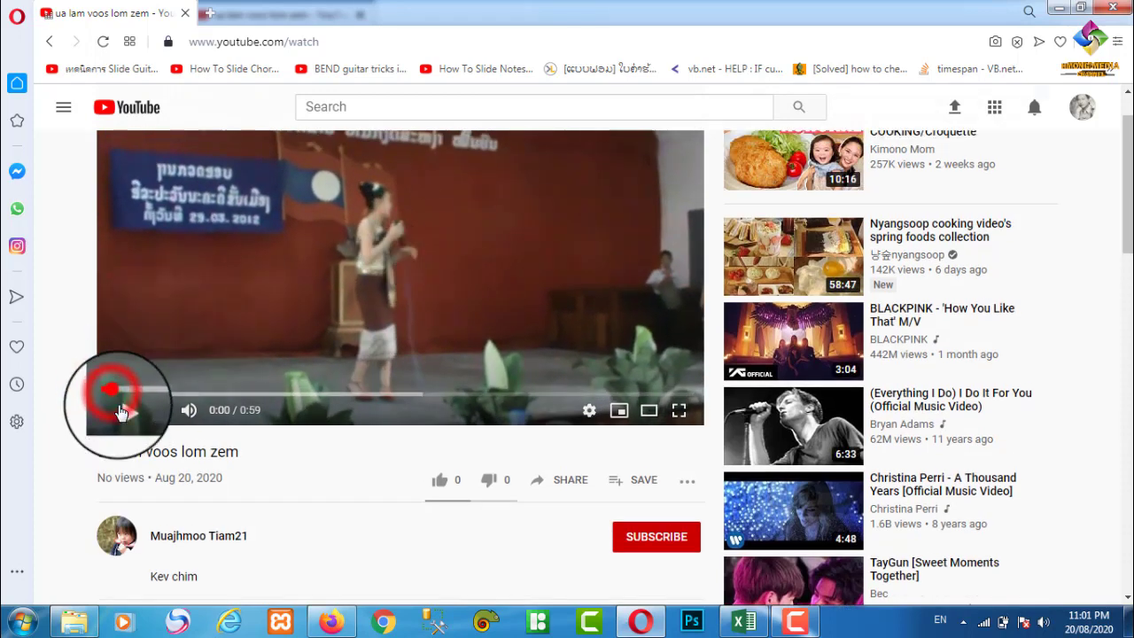
{"action": "left_click", "coordinate": [124, 407]}
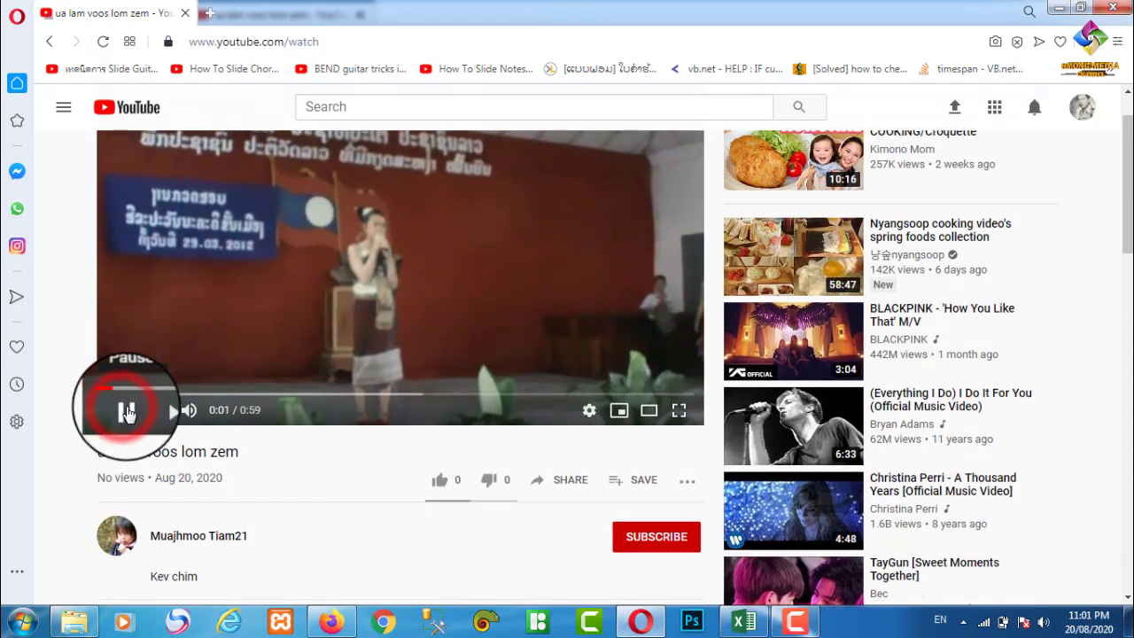
{"action": "left_click", "coordinate": [680, 397]}
{"action": "left_click", "coordinate": [679, 397]}
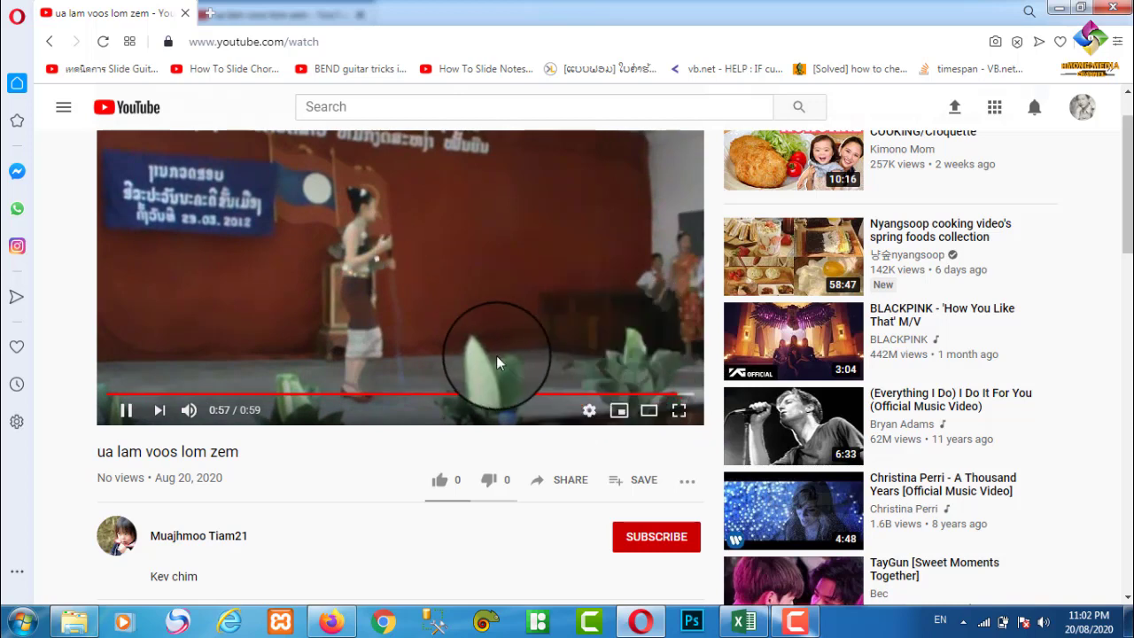
Step: Subscribe to the video's channel and set its notifications to All
{"action": "left_click", "coordinate": [648, 540]}
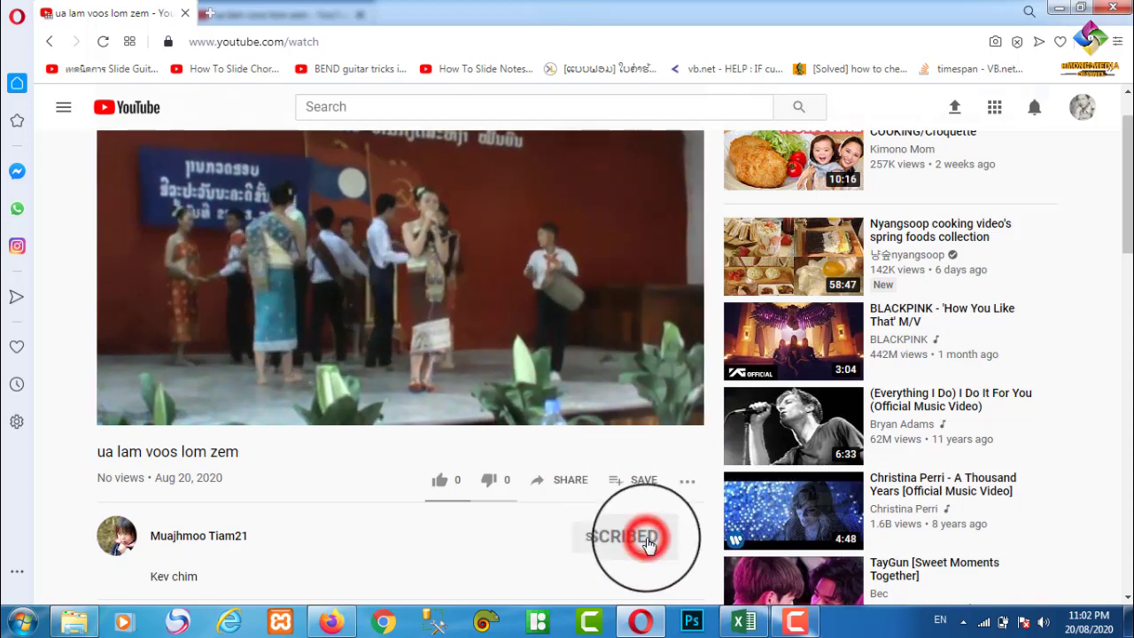
{"action": "left_click", "coordinate": [687, 537]}
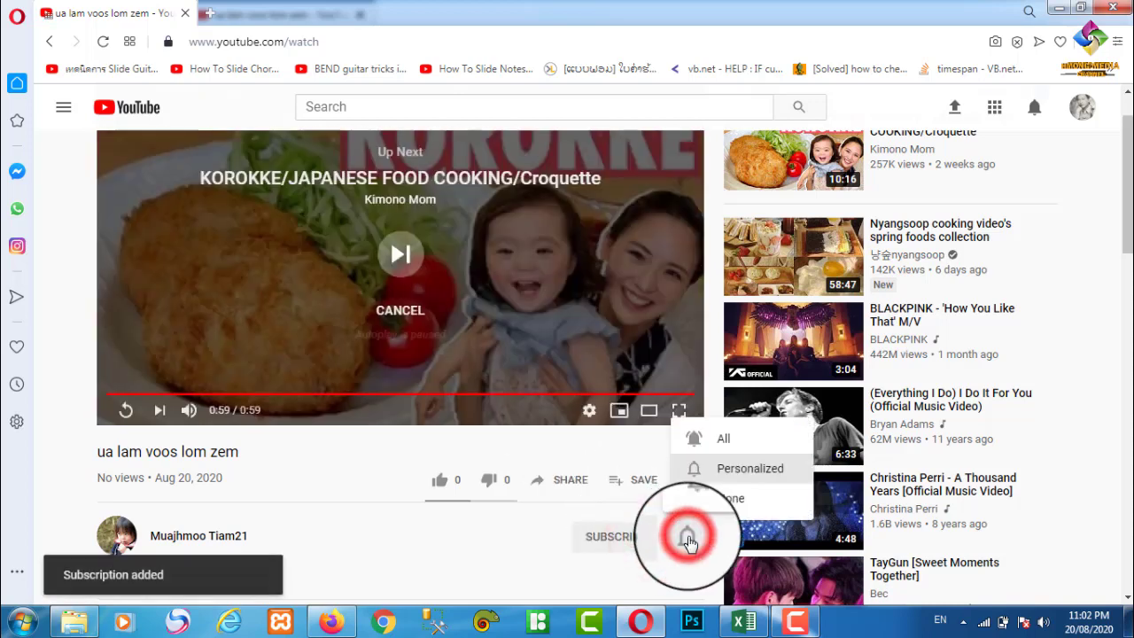
{"action": "left_click", "coordinate": [700, 441]}
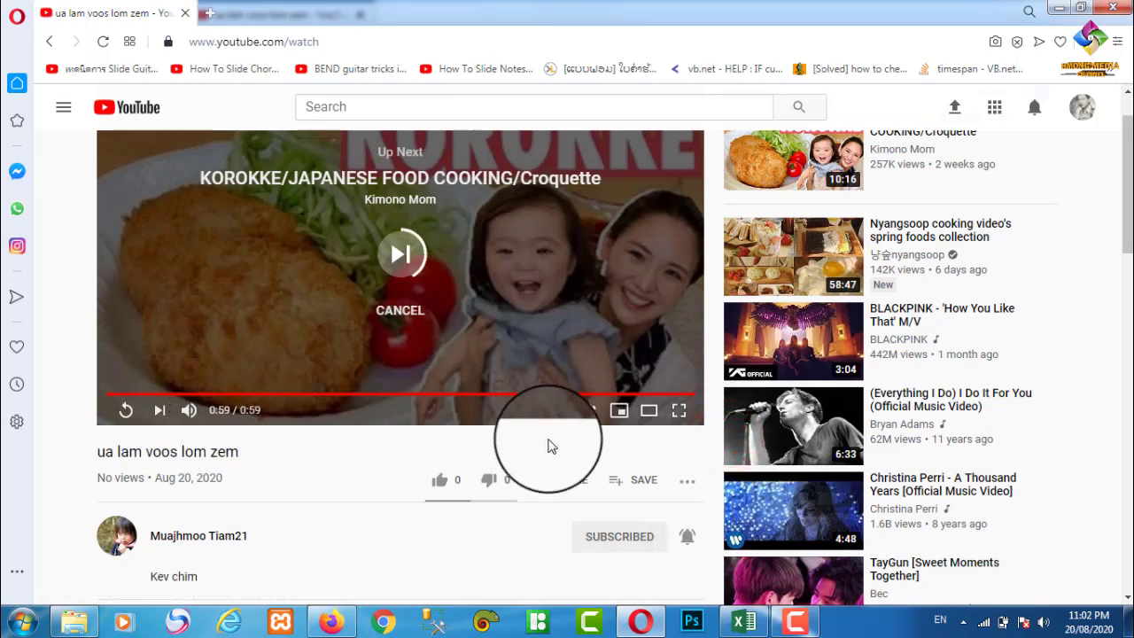
Step: Look over the area below the player, replay the finished video from the start, and pause it
{"action": "scroll", "coordinate": [381, 501], "scroll_direction": "down", "scroll_amount": 3}
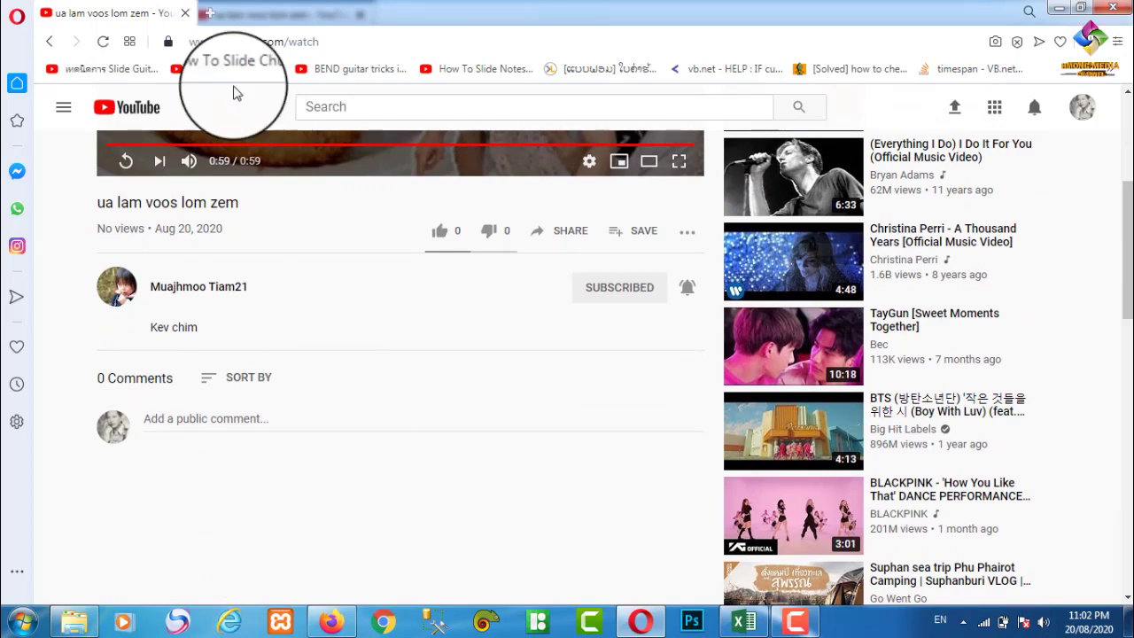
{"action": "scroll", "coordinate": [253, 266], "scroll_direction": "up", "scroll_amount": 4}
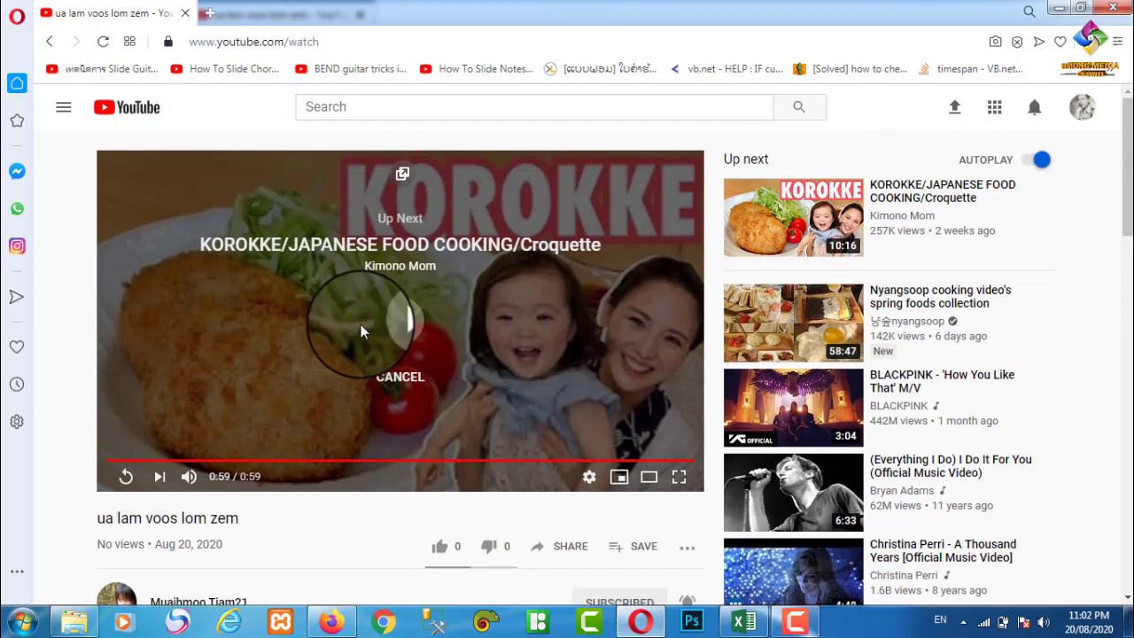
{"action": "left_click", "coordinate": [126, 476]}
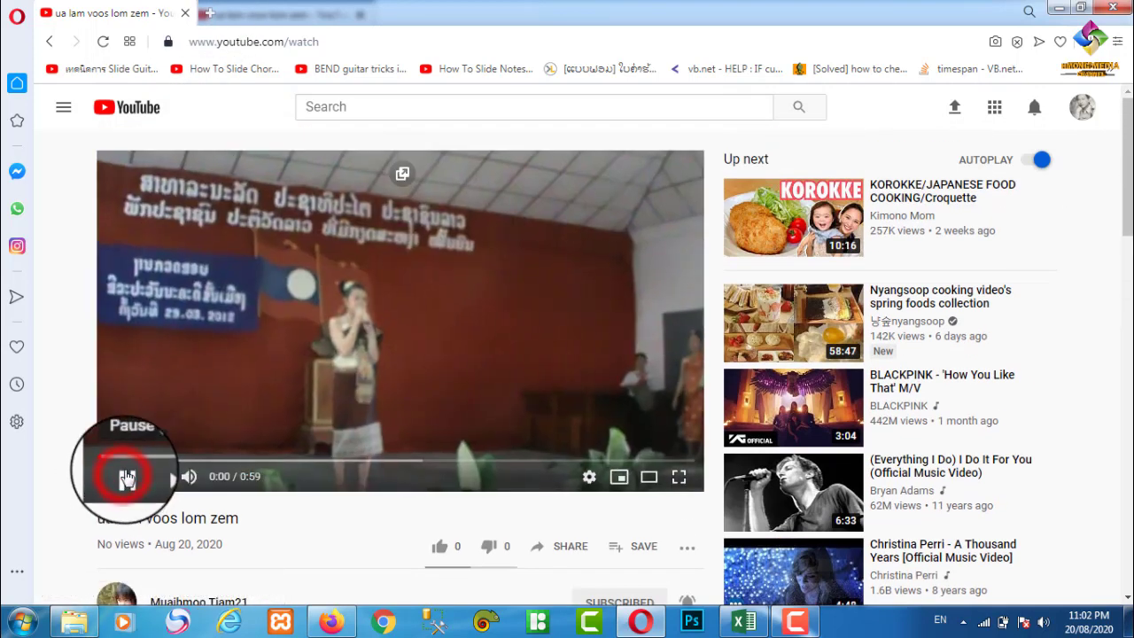
{"action": "left_click", "coordinate": [126, 477]}
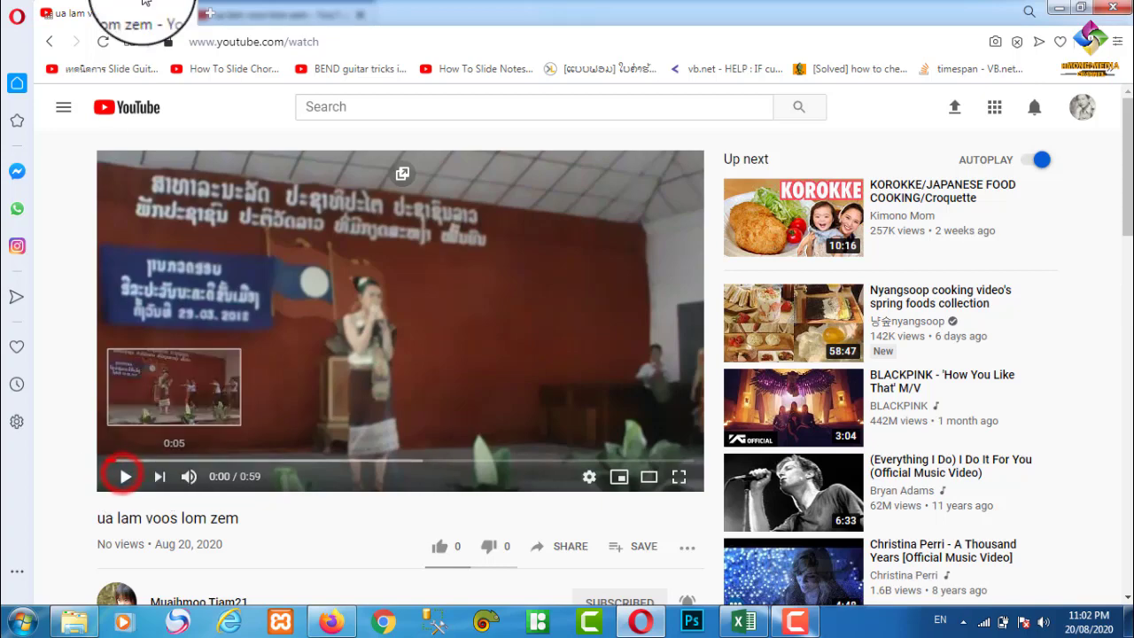
Step: Switch back to Firefox and check the uploaded video's statistics in the YouTube Studio videos list
{"action": "left_click", "coordinate": [331, 622]}
{"action": "scroll", "coordinate": [321, 309], "scroll_direction": "down", "scroll_amount": 3}
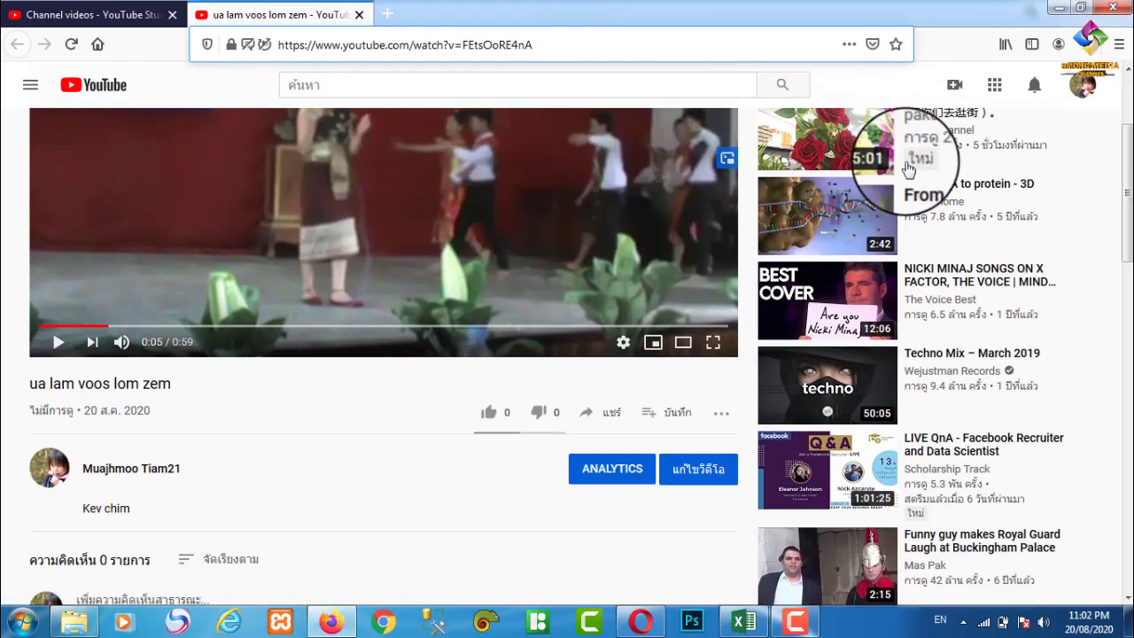
{"action": "left_click", "coordinate": [55, 16]}
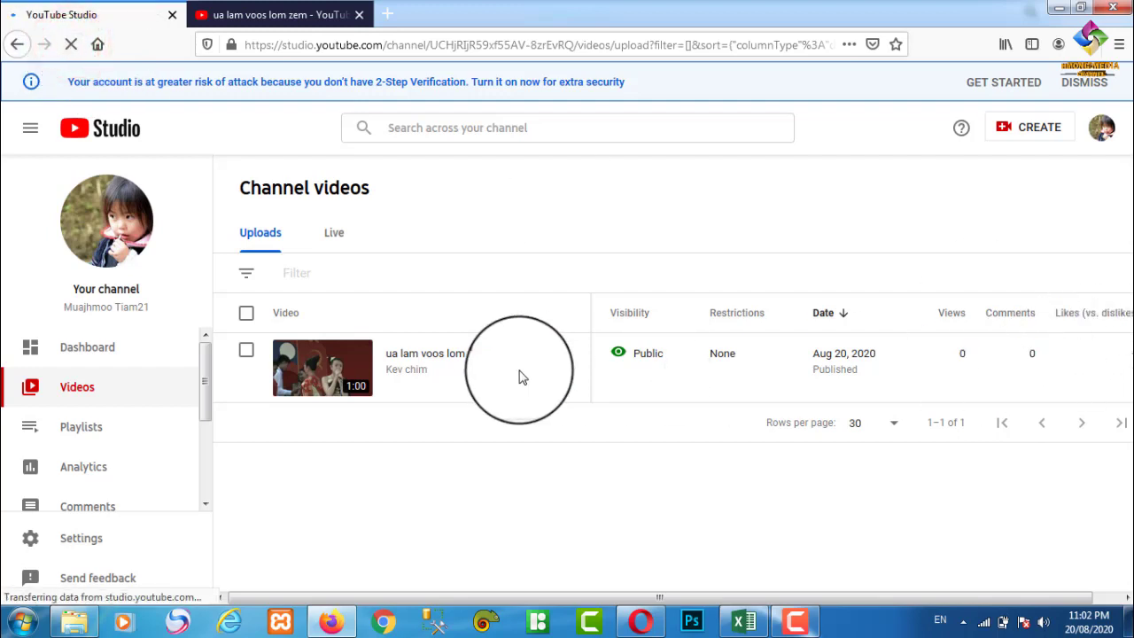
{"action": "left_click", "coordinate": [290, 16]}
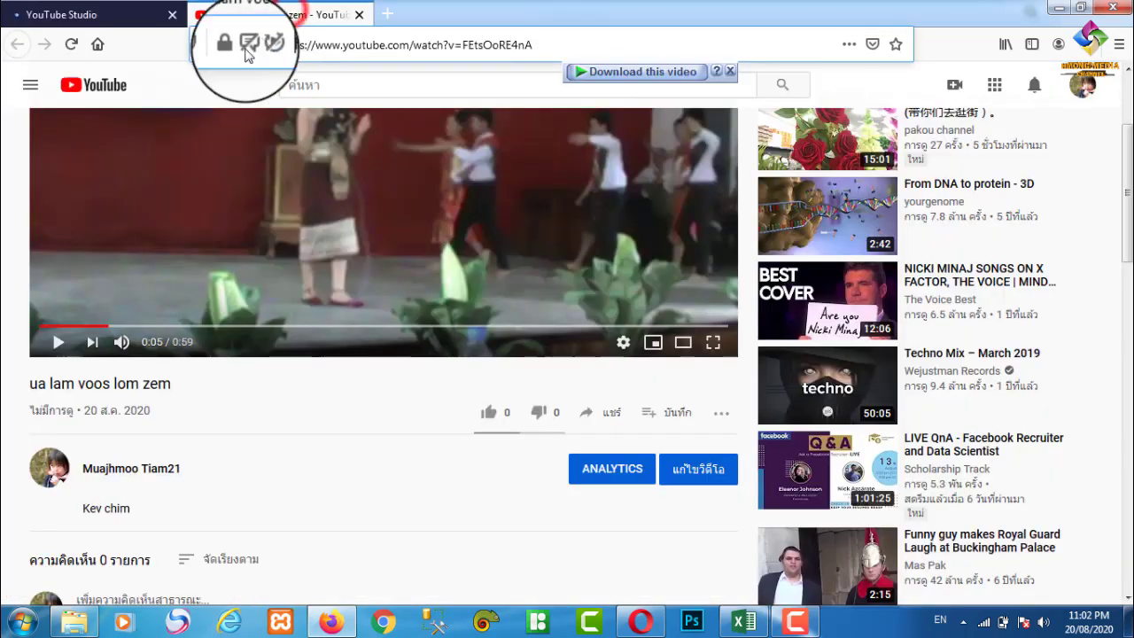
{"action": "left_click", "coordinate": [97, 14]}
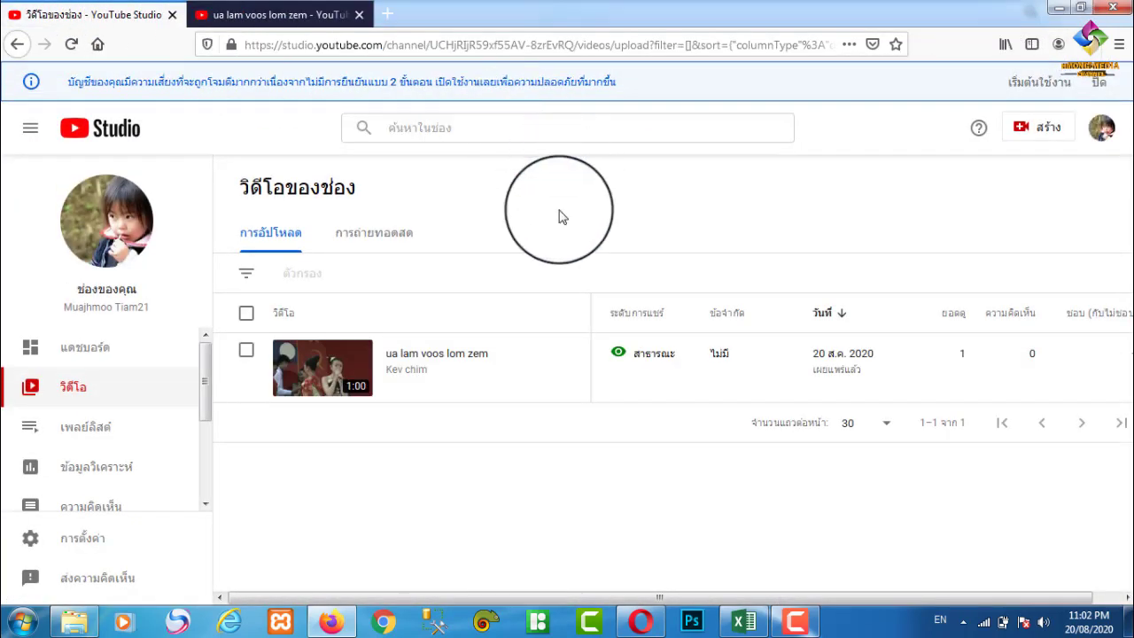
Step: Open the account's own channel page from YouTube Studio and close the separate tab with the video
{"action": "left_click", "coordinate": [1099, 139]}
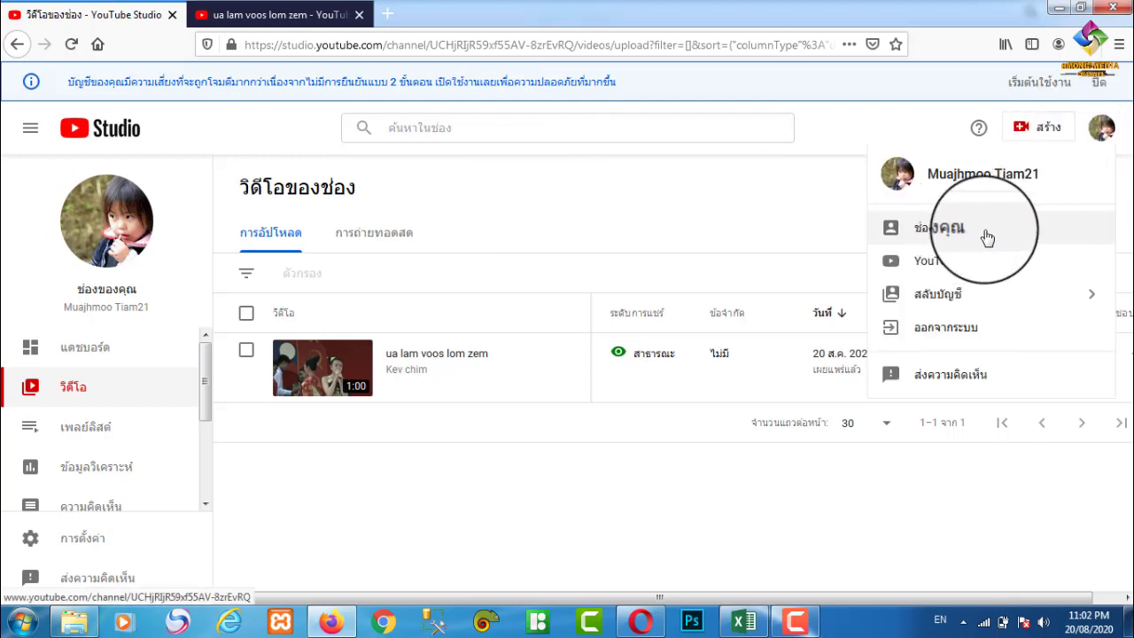
{"action": "left_click", "coordinate": [974, 234]}
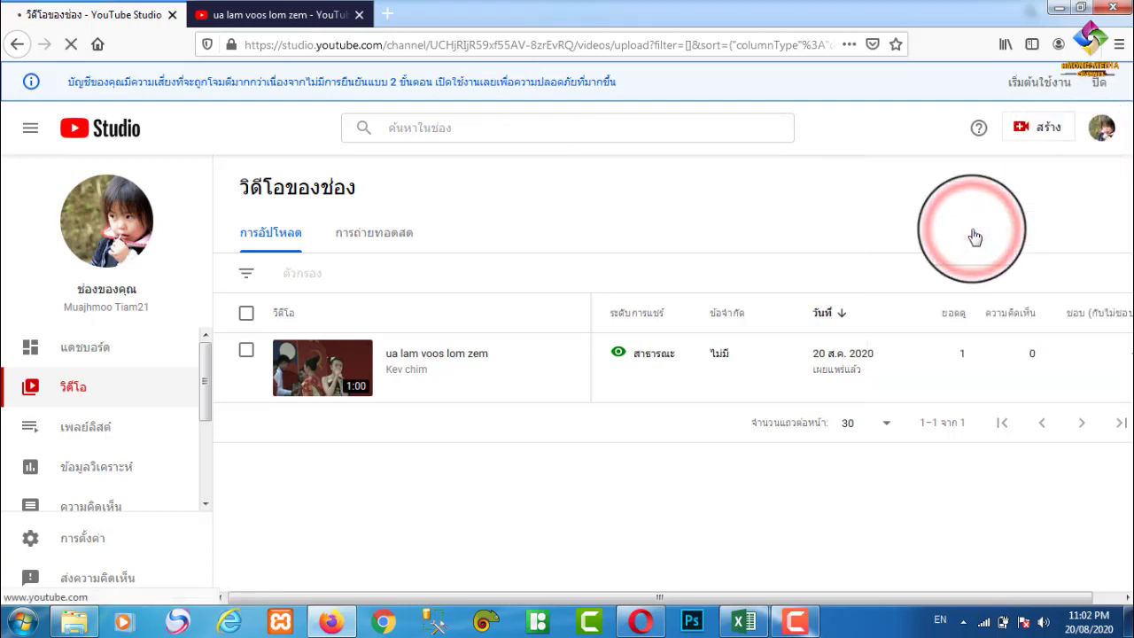
{"action": "left_click", "coordinate": [275, 7]}
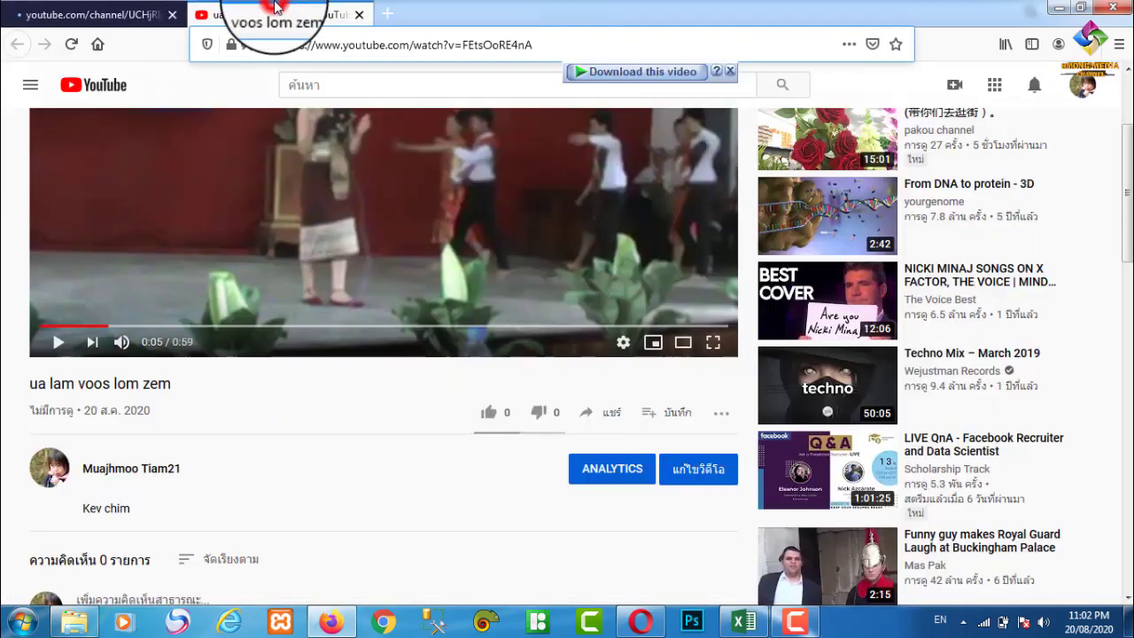
{"action": "left_click", "coordinate": [359, 17]}
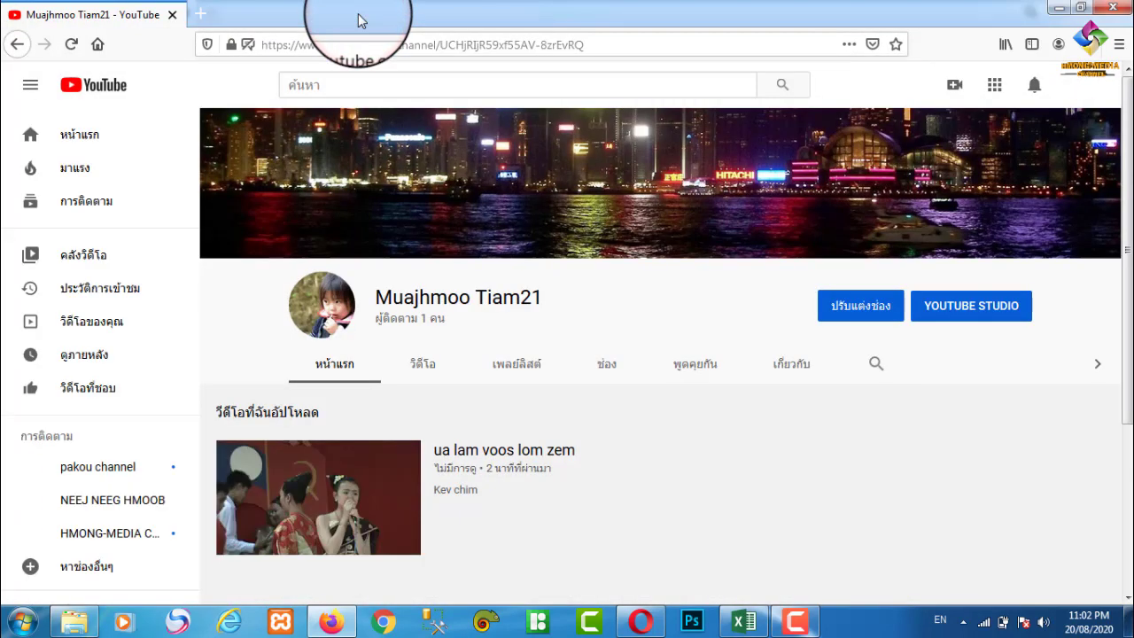
Step: Check the channel page's subscriber count and uploaded video, and reload the page
{"action": "left_click", "coordinate": [408, 324]}
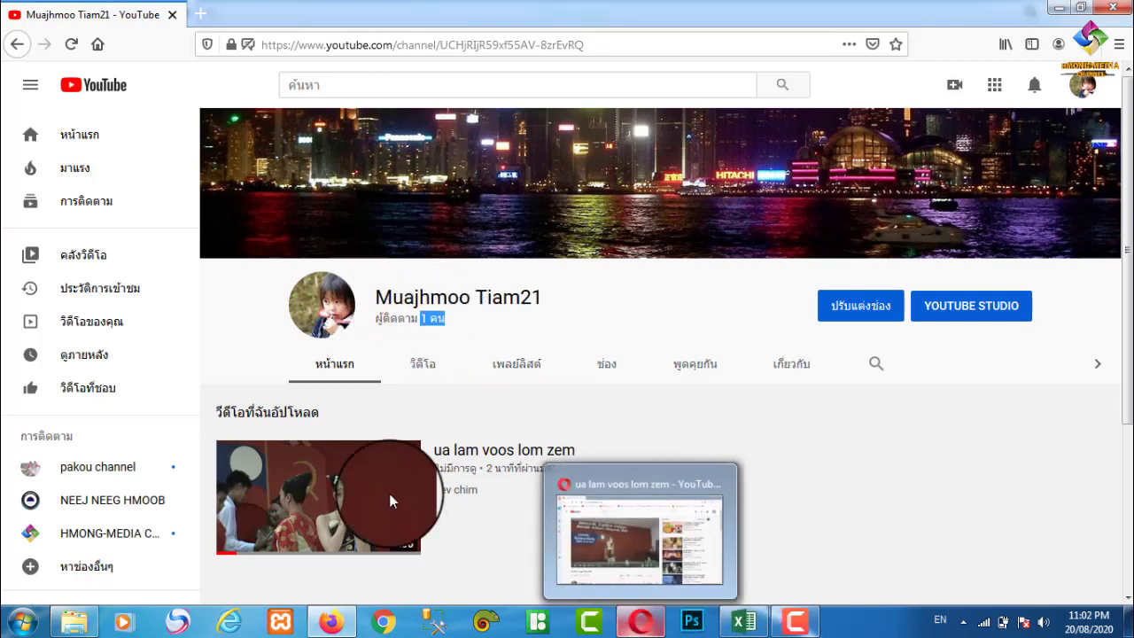
{"action": "scroll", "coordinate": [217, 390], "scroll_direction": "down", "scroll_amount": 2}
{"action": "scroll", "coordinate": [111, 527], "scroll_direction": "down", "scroll_amount": 3}
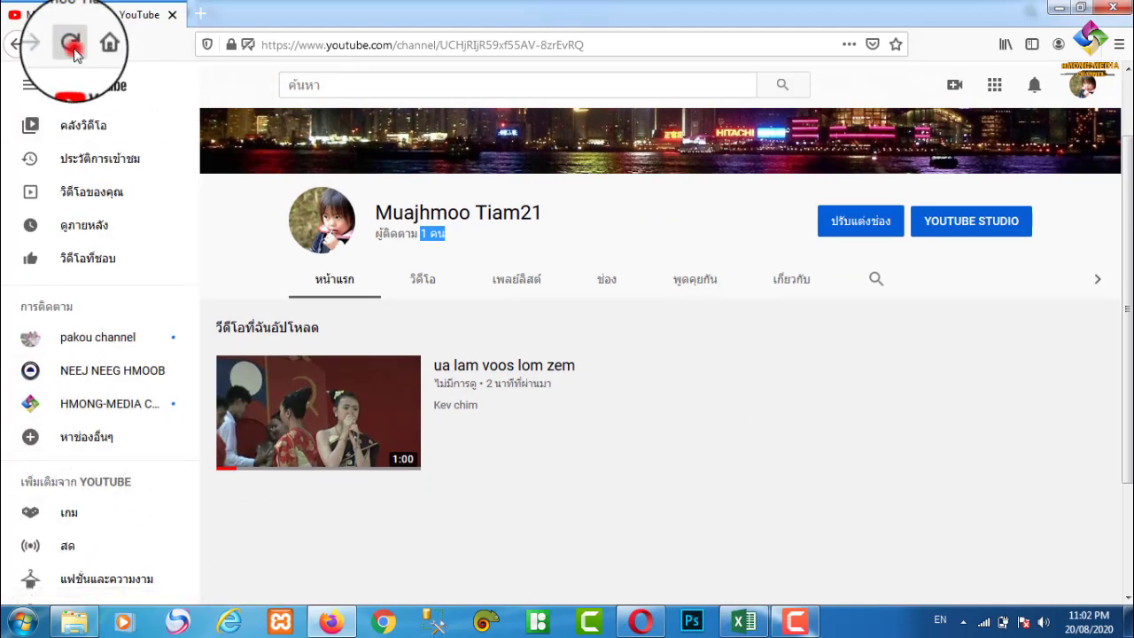
{"action": "left_click", "coordinate": [71, 46]}
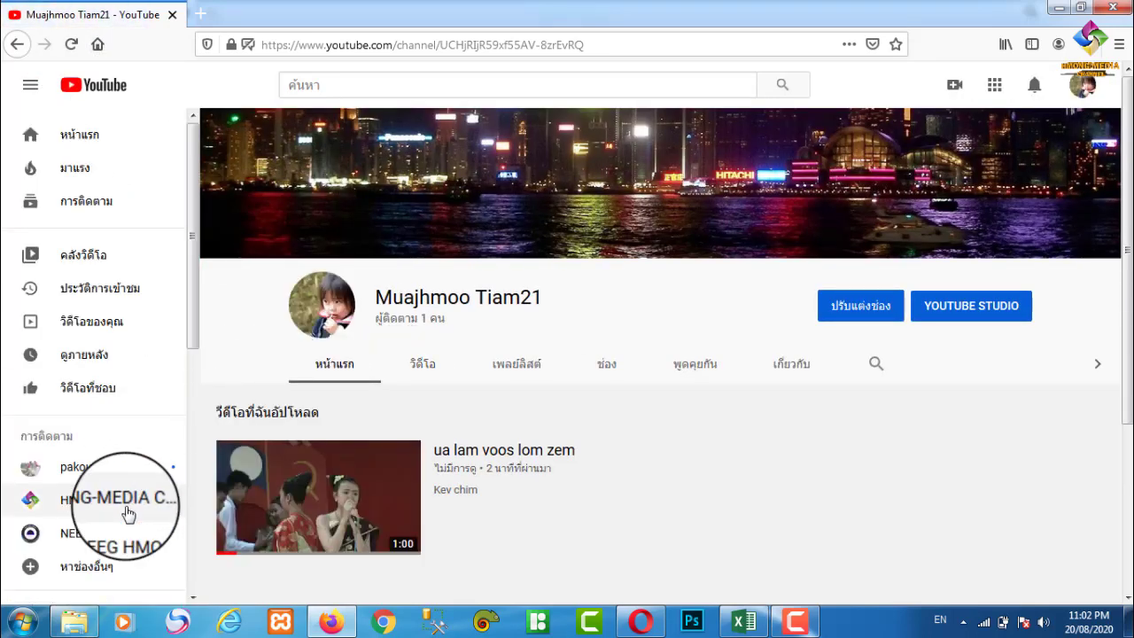
Step: Look through the channel page's subscriptions list, switch to Opera, and check the video's view count and the subscription status below the player
{"action": "scroll", "coordinate": [152, 478], "scroll_direction": "down", "scroll_amount": 3}
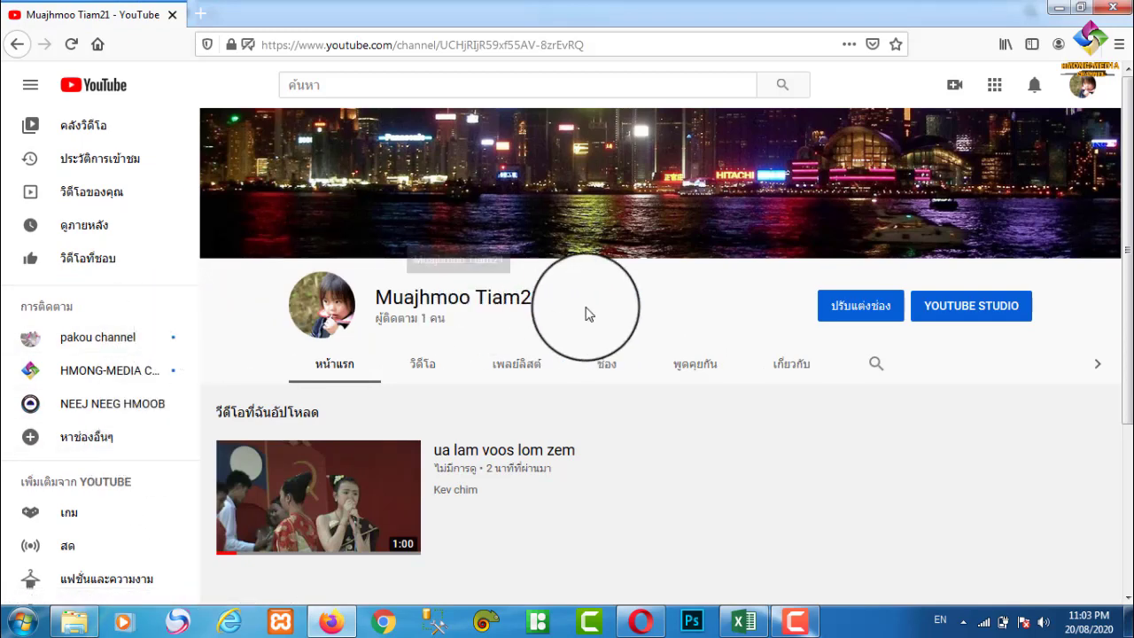
{"action": "left_click", "coordinate": [640, 621]}
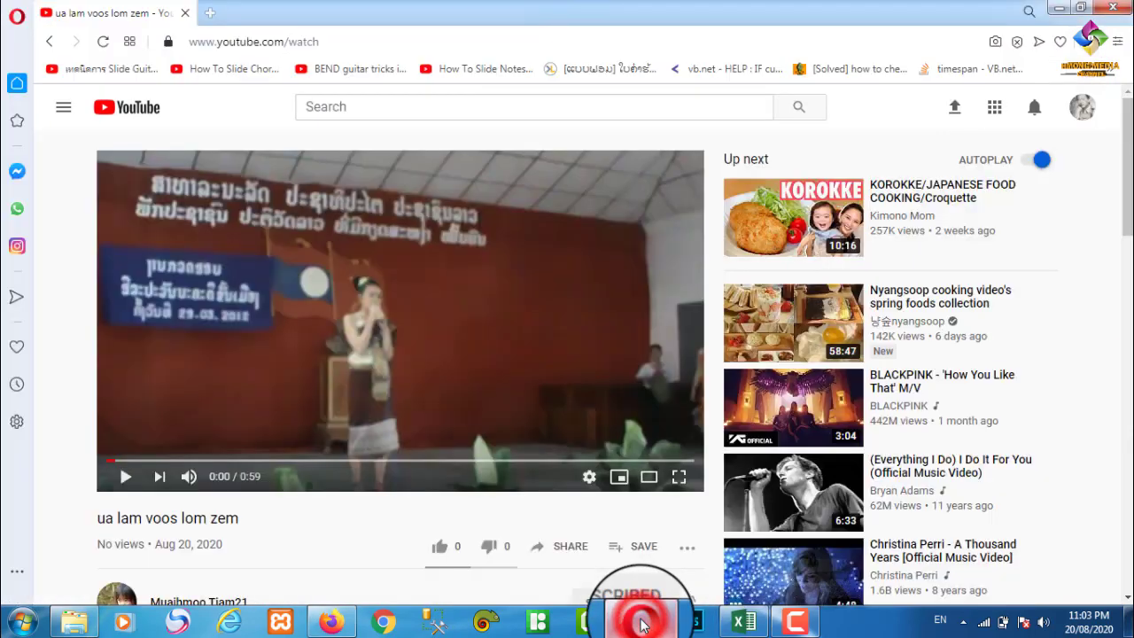
{"action": "scroll", "coordinate": [329, 468], "scroll_direction": "down", "scroll_amount": 2}
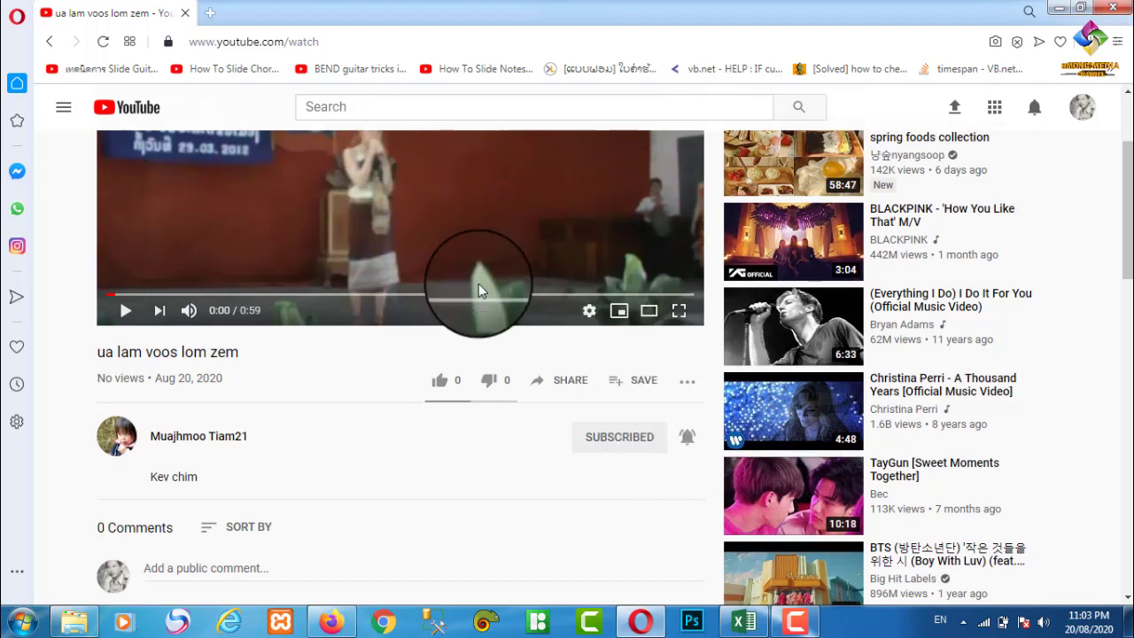
{"action": "scroll", "coordinate": [410, 381], "scroll_direction": "up", "scroll_amount": 2}
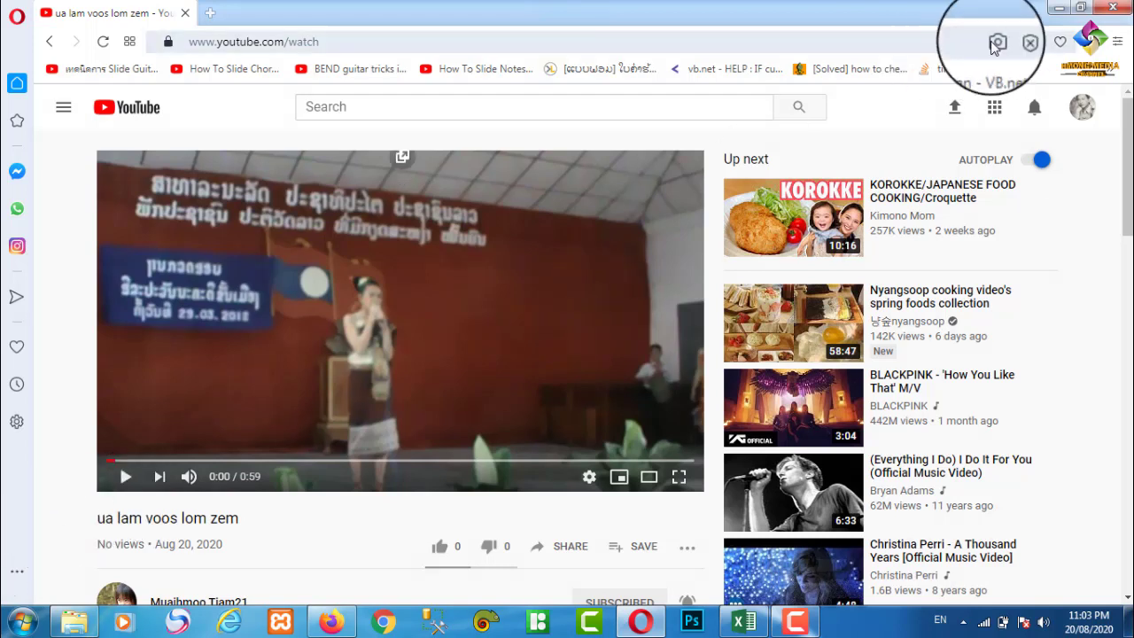
Step: Check the system date and time, minimize Opera, and check the subscriber count on the channel page in Firefox
{"action": "left_click", "coordinate": [1080, 620]}
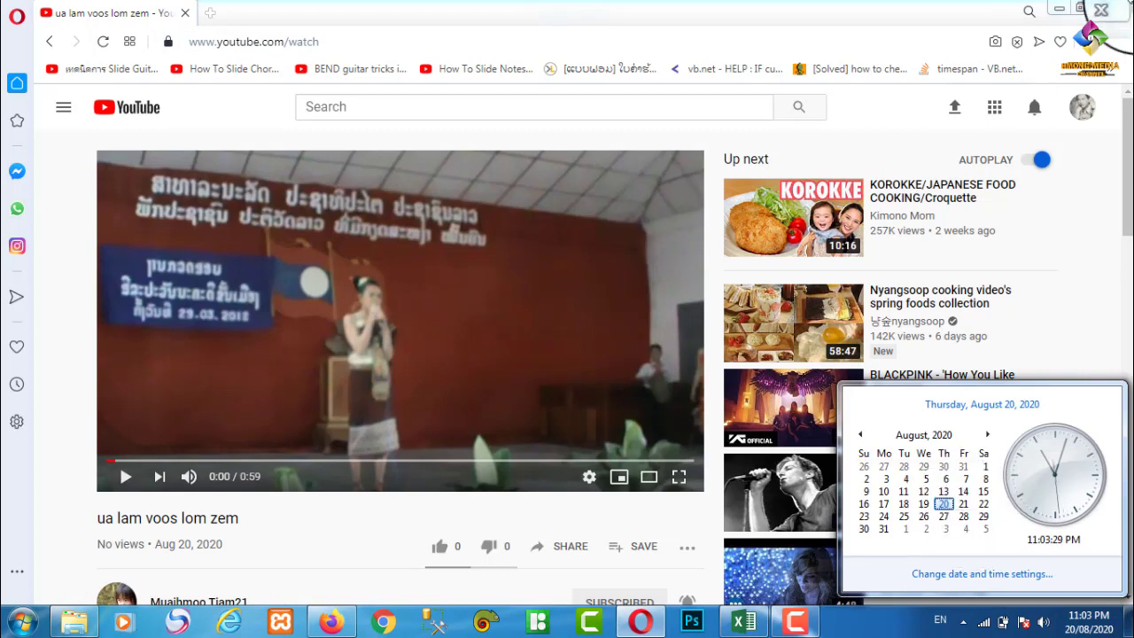
{"action": "left_click", "coordinate": [1059, 7]}
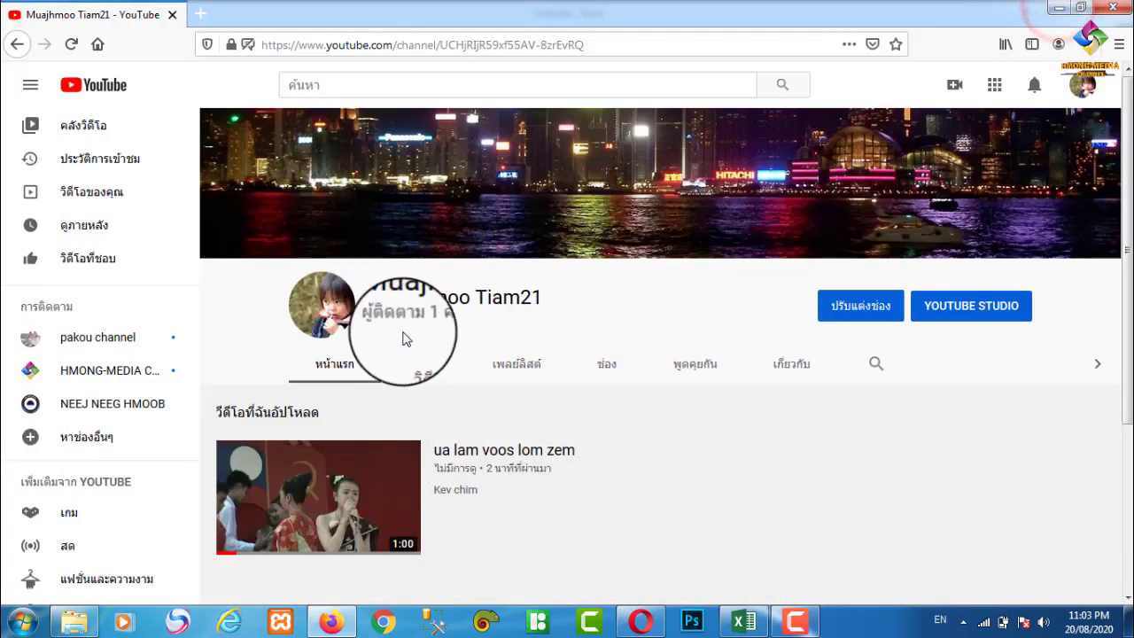
{"action": "double_click", "coordinate": [425, 318]}
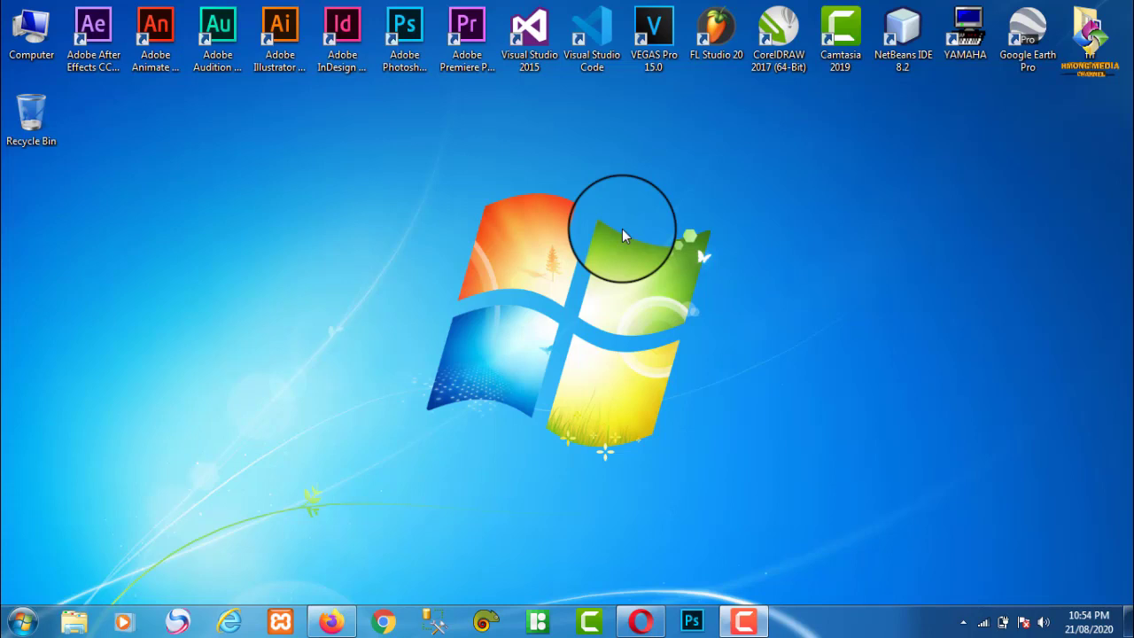
Step: Switch to Opera and sign in to YouTube with the listed account by entering its password, dismissing the offer to save it
{"action": "left_click", "coordinate": [642, 626]}
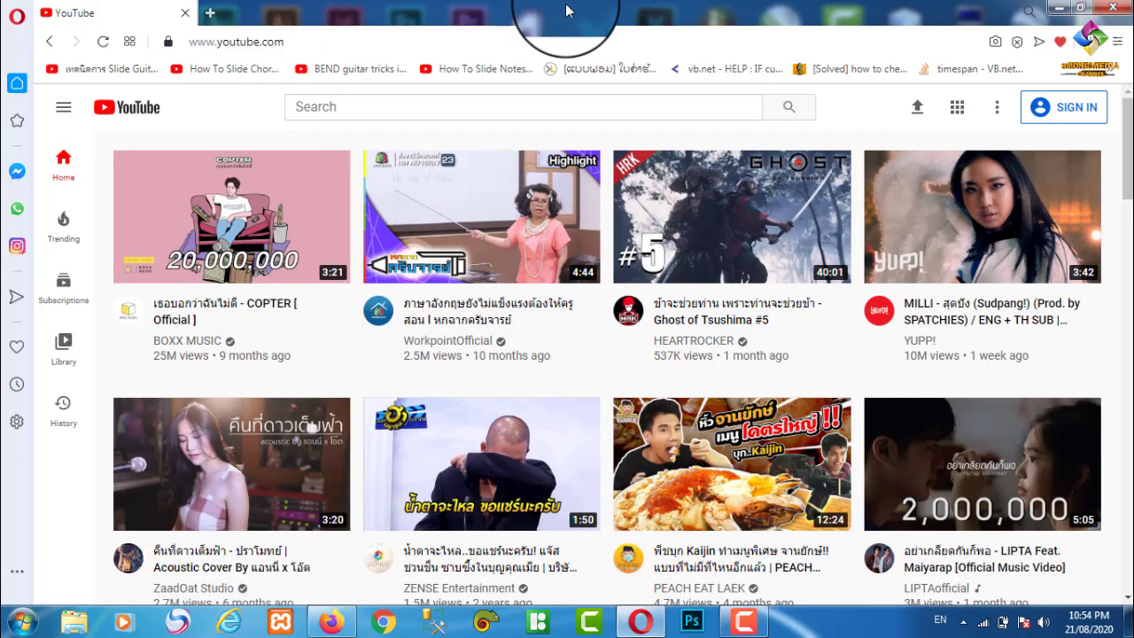
{"action": "left_click", "coordinate": [1063, 110]}
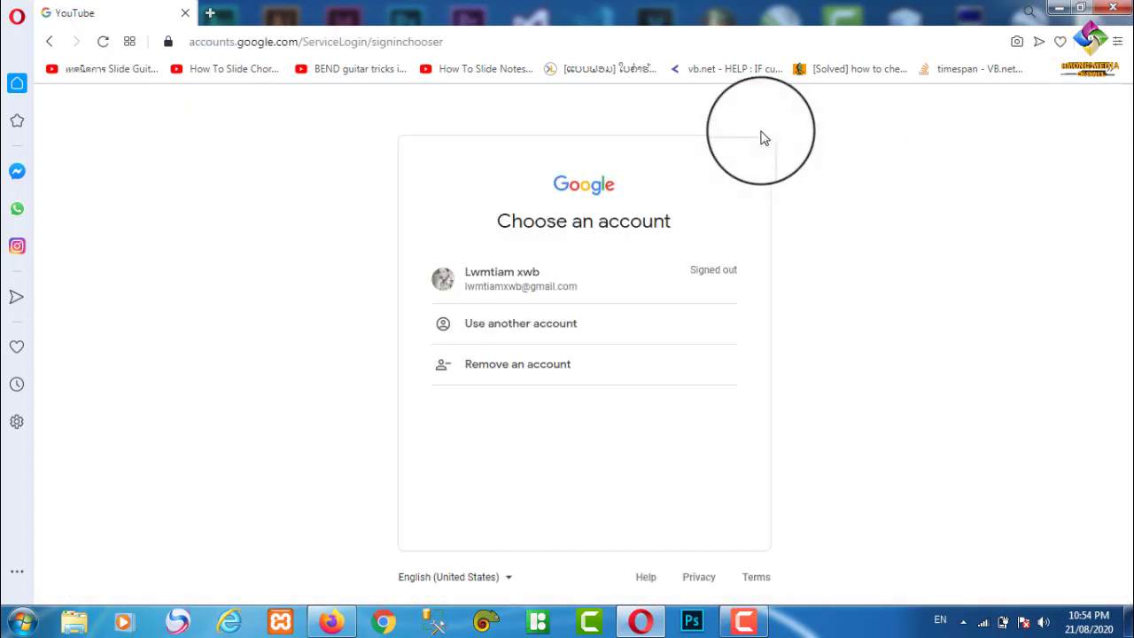
{"action": "left_click", "coordinate": [558, 281]}
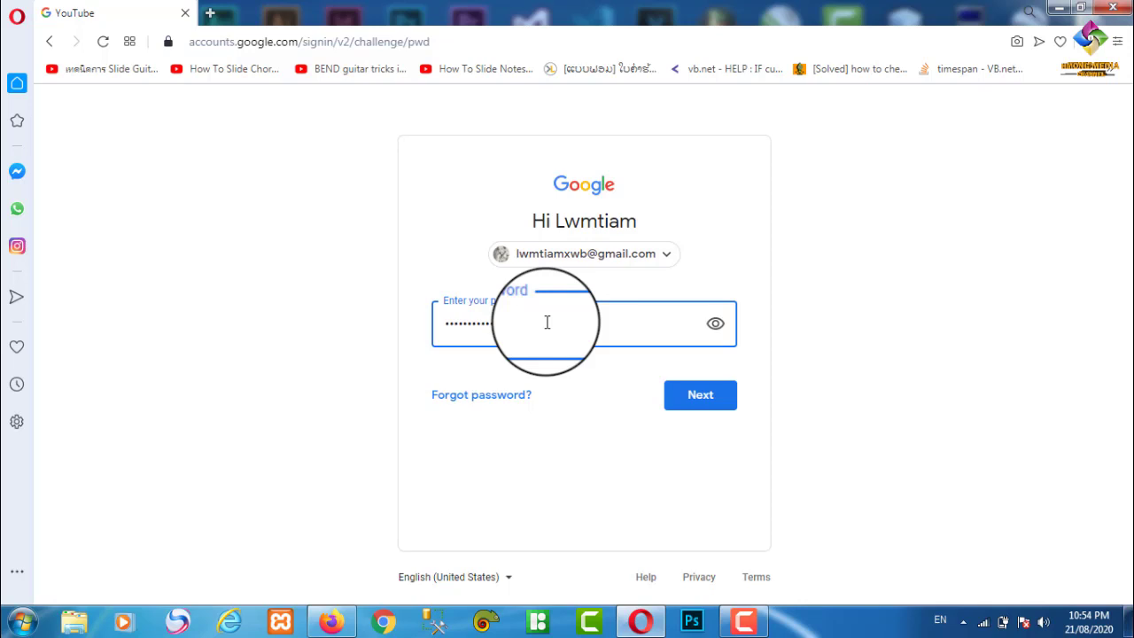
{"action": "key", "text": "Return"}
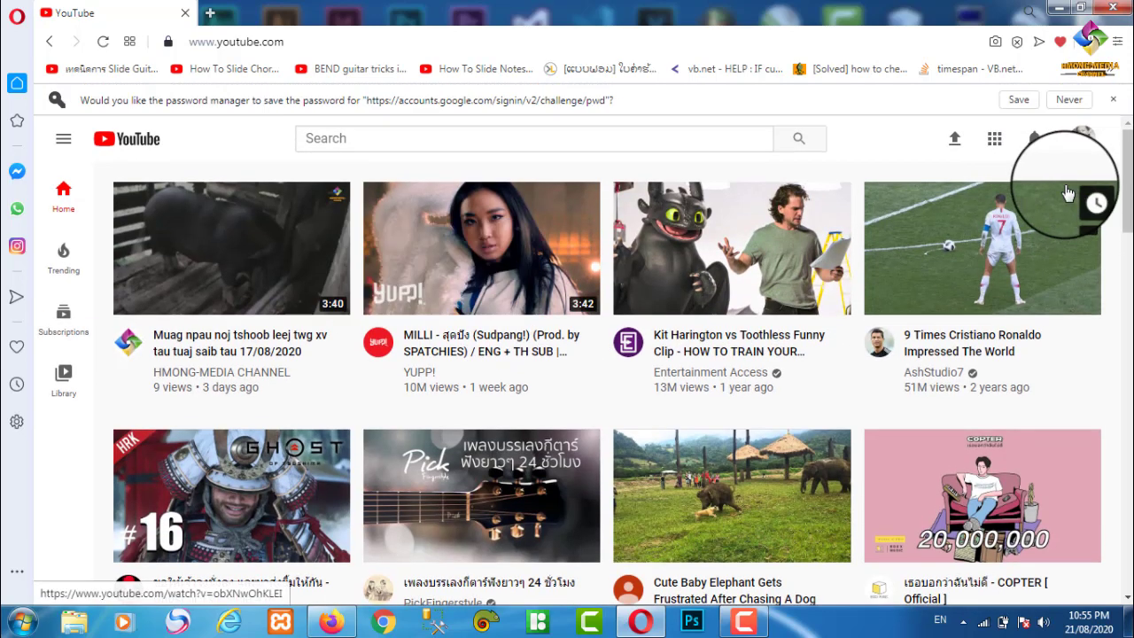
{"action": "left_click", "coordinate": [1112, 99]}
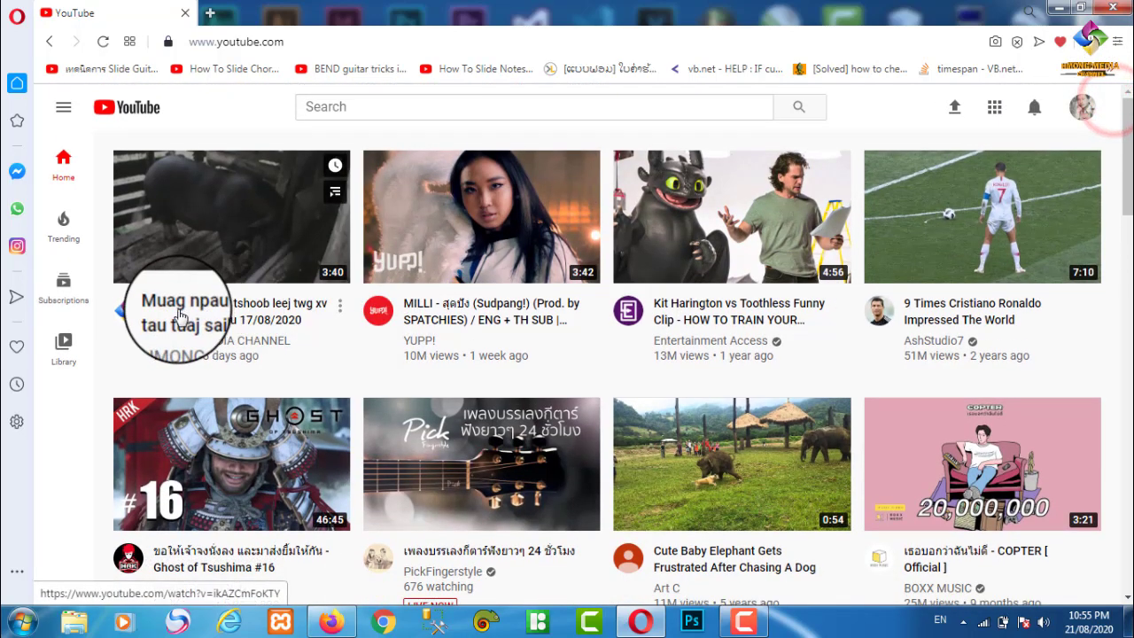
Step: Open the signed-in account's own channel page, look at its subscriptions feed, and return to the channel page
{"action": "left_click", "coordinate": [1080, 113]}
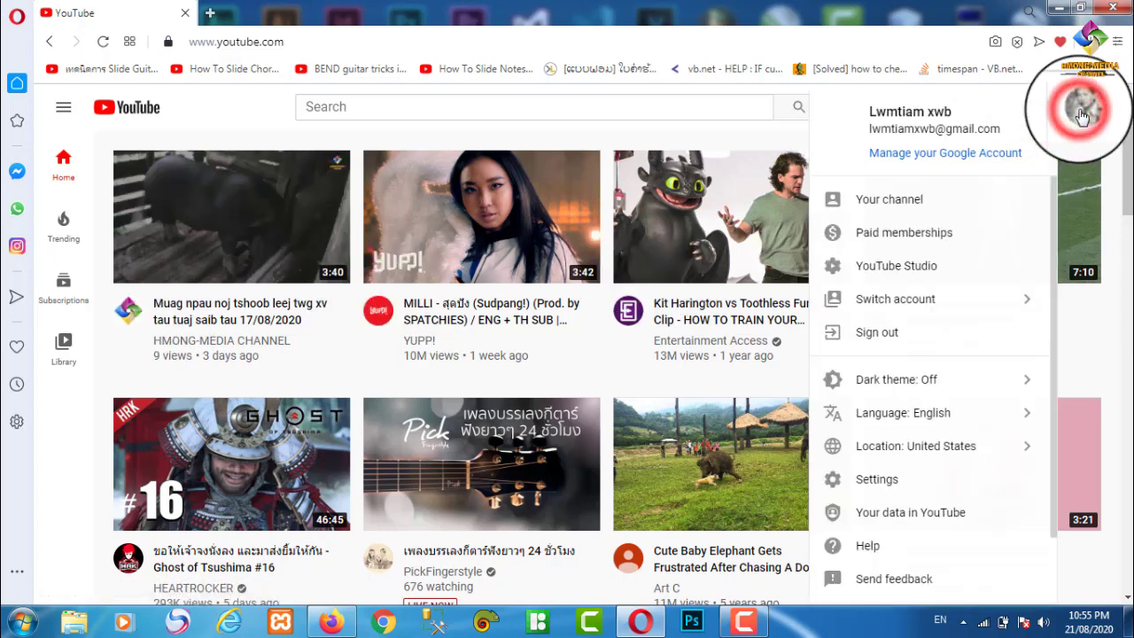
{"action": "left_click", "coordinate": [966, 197]}
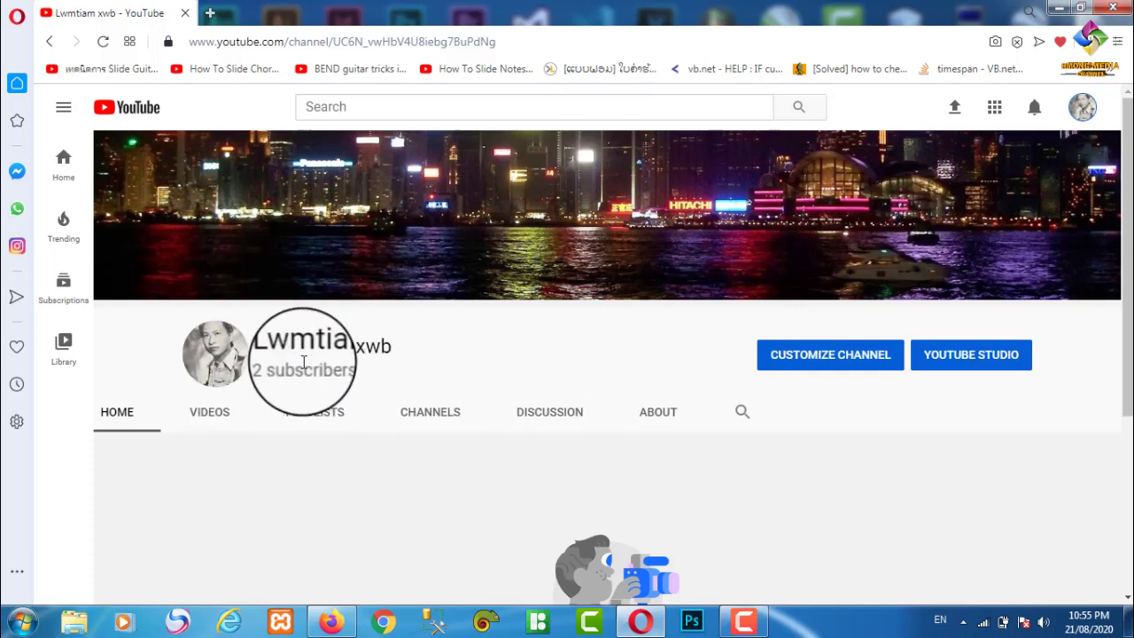
{"action": "left_click", "coordinate": [60, 291]}
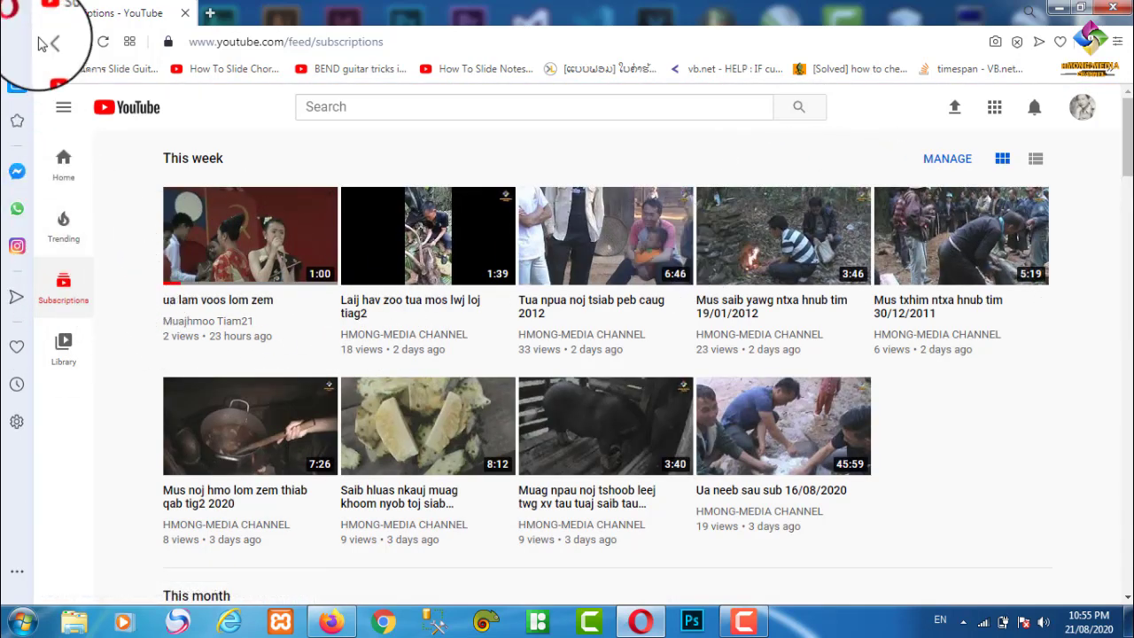
{"action": "left_click", "coordinate": [49, 41]}
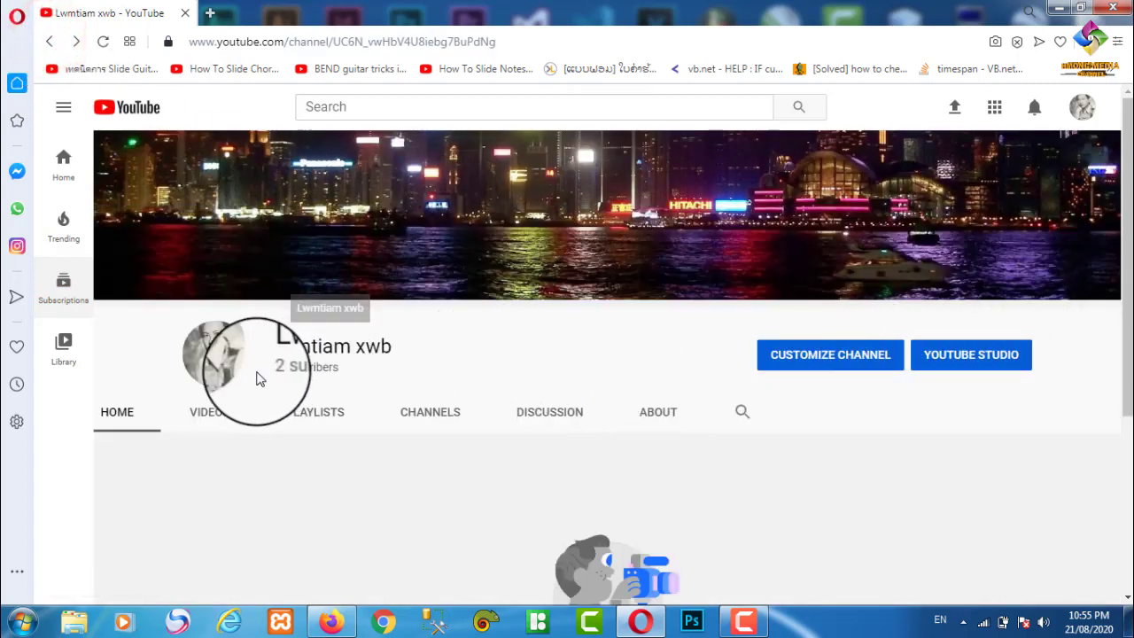
Step: Check the subscriber count below the channel name and view the channel's list of videos
{"action": "left_click_drag", "start_coordinate": [265, 367], "coordinate": [356, 367]}
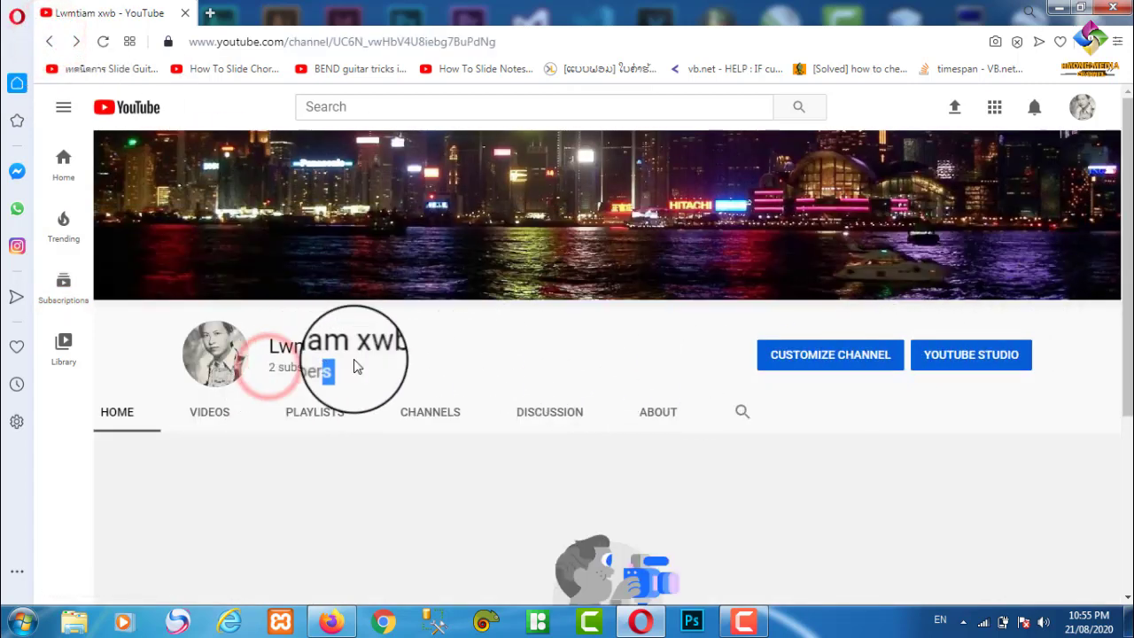
{"action": "left_click", "coordinate": [509, 339]}
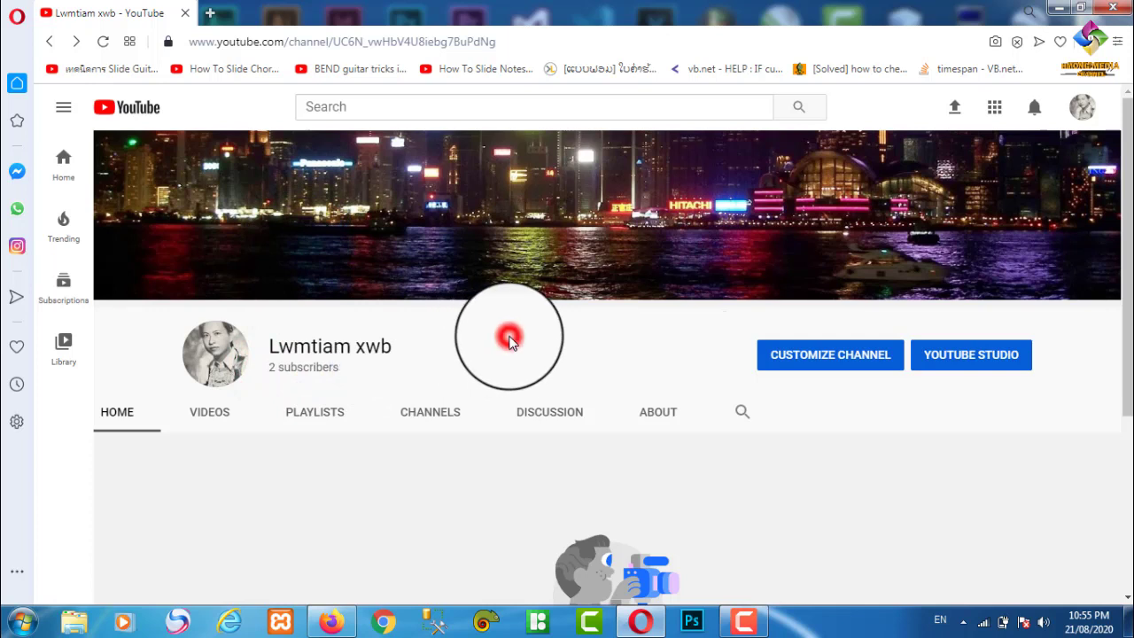
{"action": "left_click", "coordinate": [211, 417]}
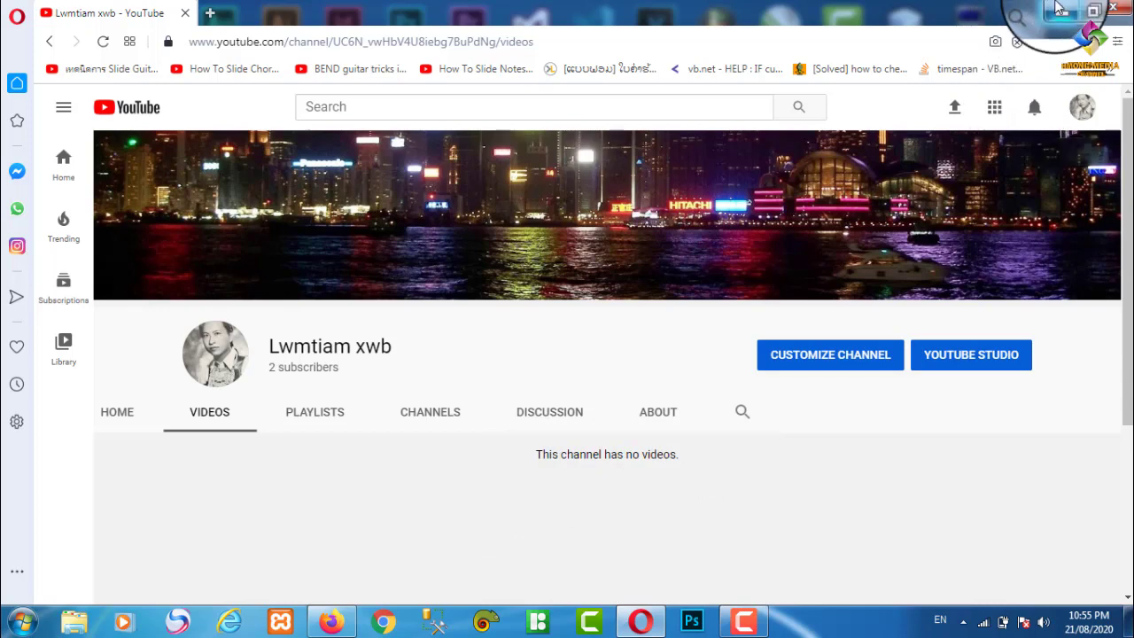
Step: Switch to Firefox, sign in to YouTube with the listed account by entering its password, and view the account's notifications
{"action": "left_click", "coordinate": [329, 621]}
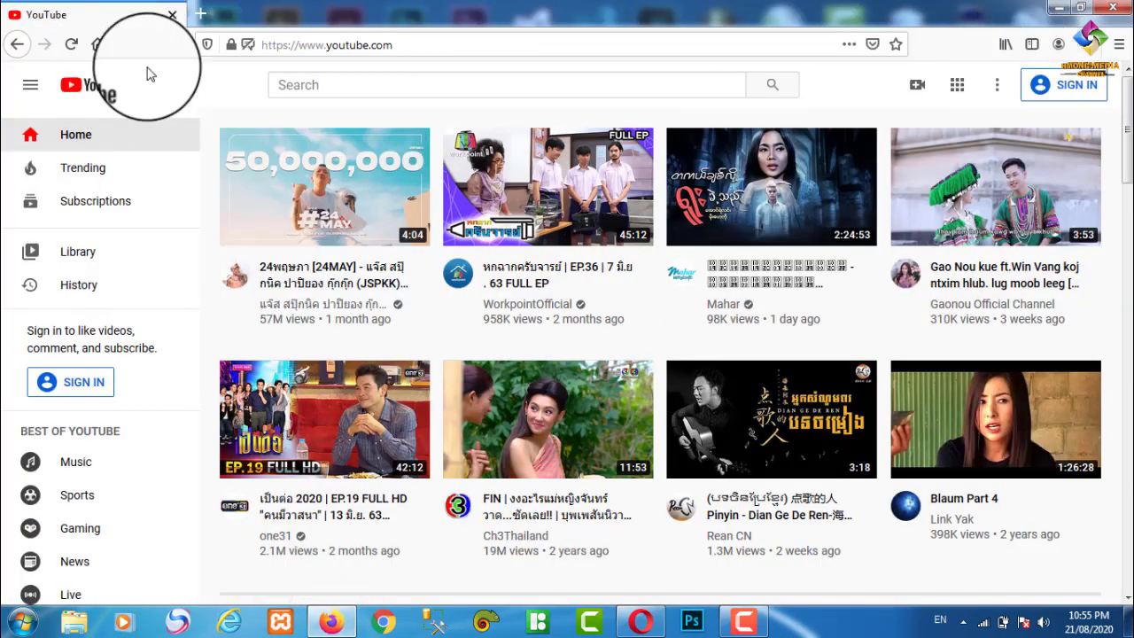
{"action": "left_click", "coordinate": [1062, 91]}
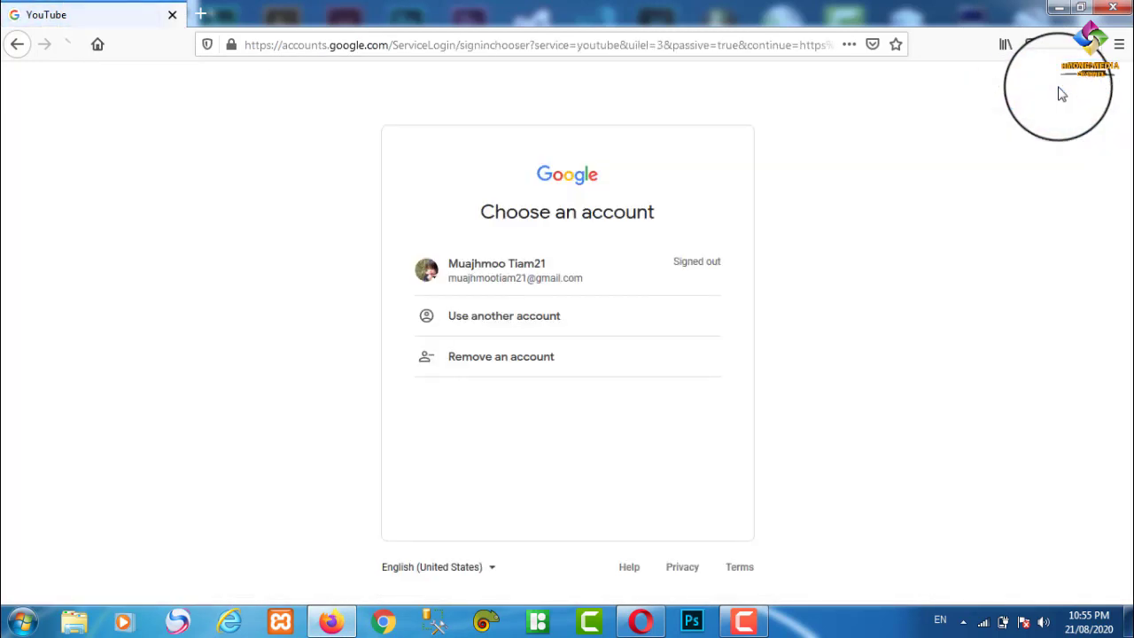
{"action": "left_click", "coordinate": [591, 270]}
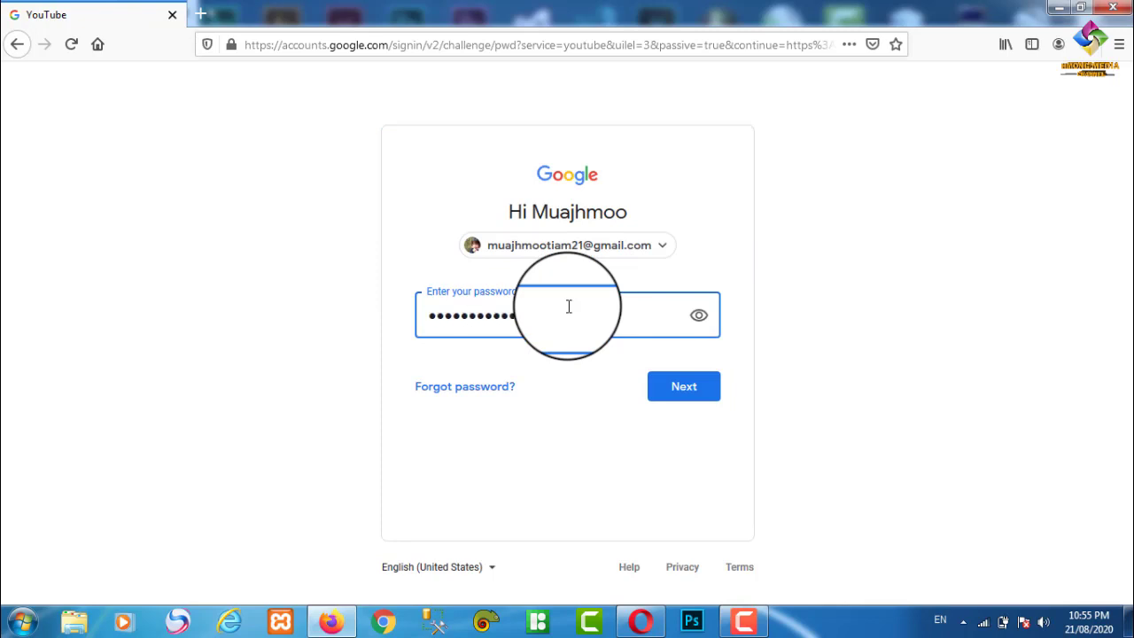
{"action": "key", "text": "Return"}
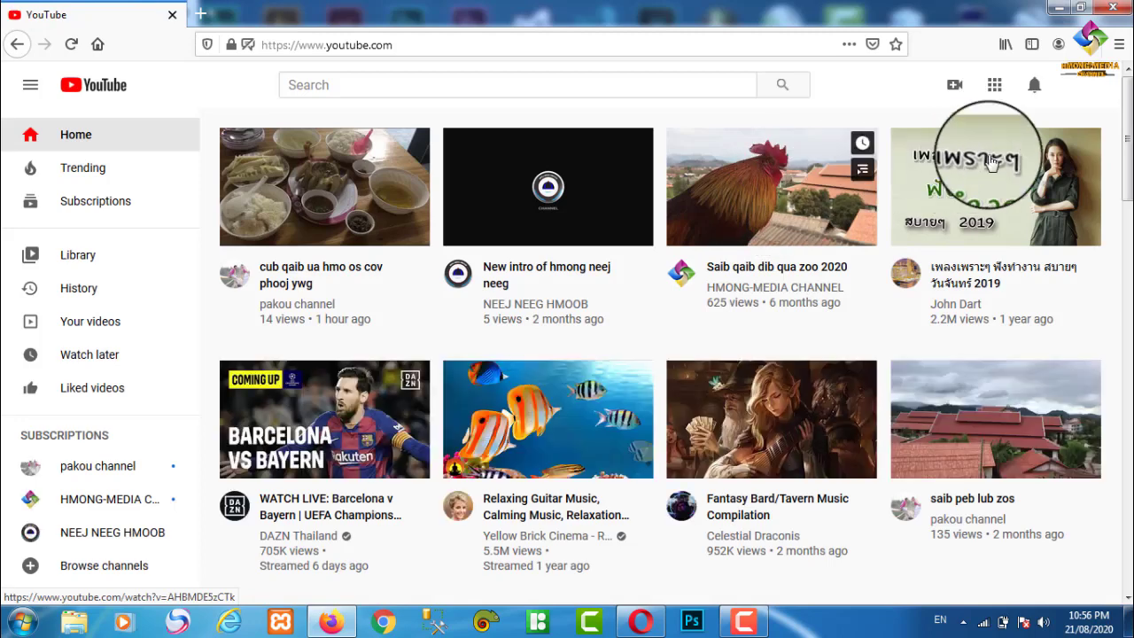
{"action": "left_click", "coordinate": [1036, 89]}
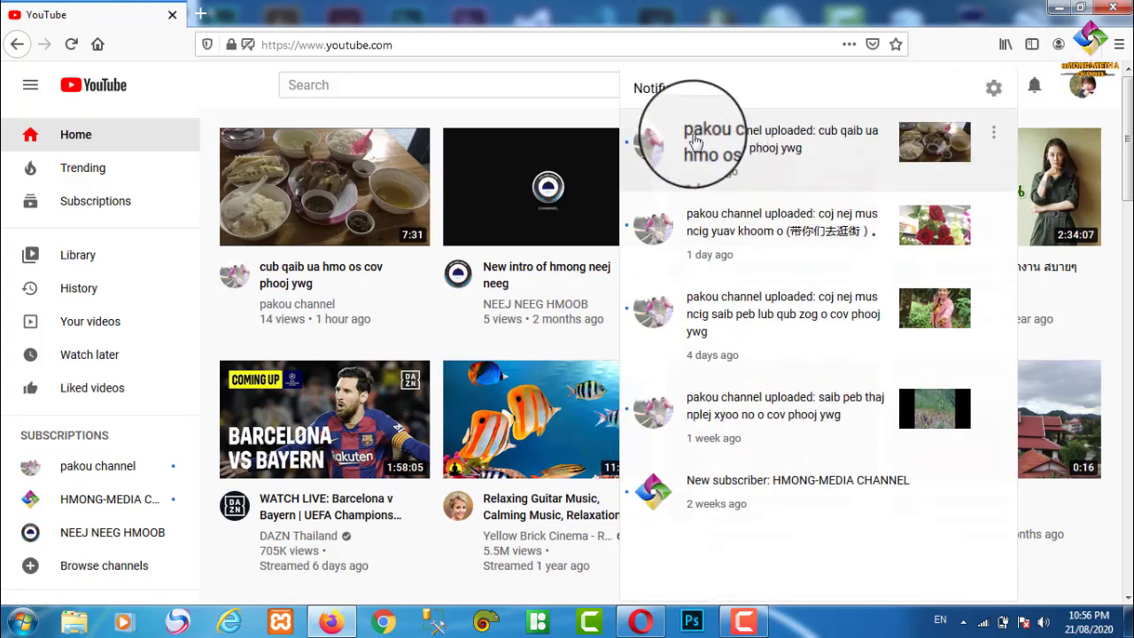
Step: Open a new browser tab, check the date in the system calendar, and start entering a web address
{"action": "left_click", "coordinate": [201, 14]}
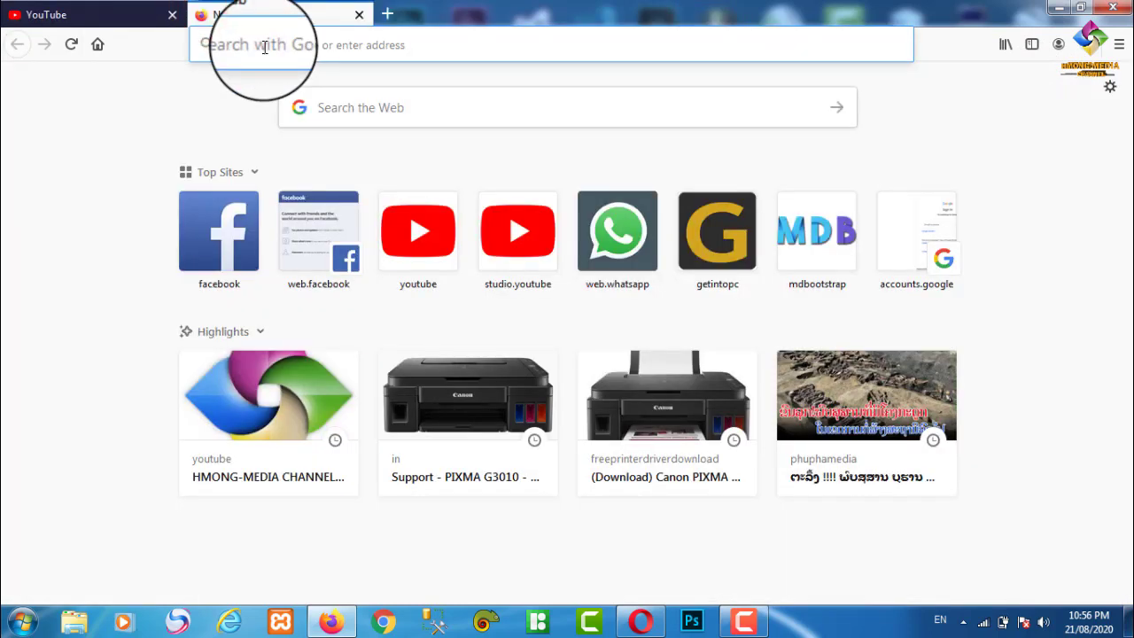
{"action": "left_click", "coordinate": [1088, 621]}
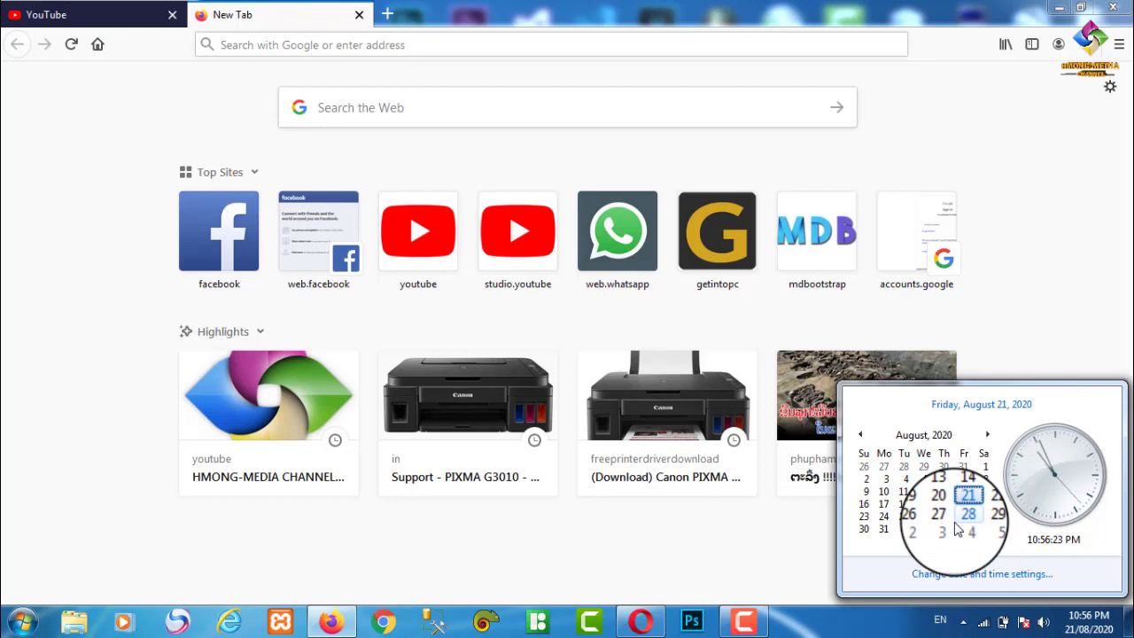
{"action": "left_click", "coordinate": [341, 44]}
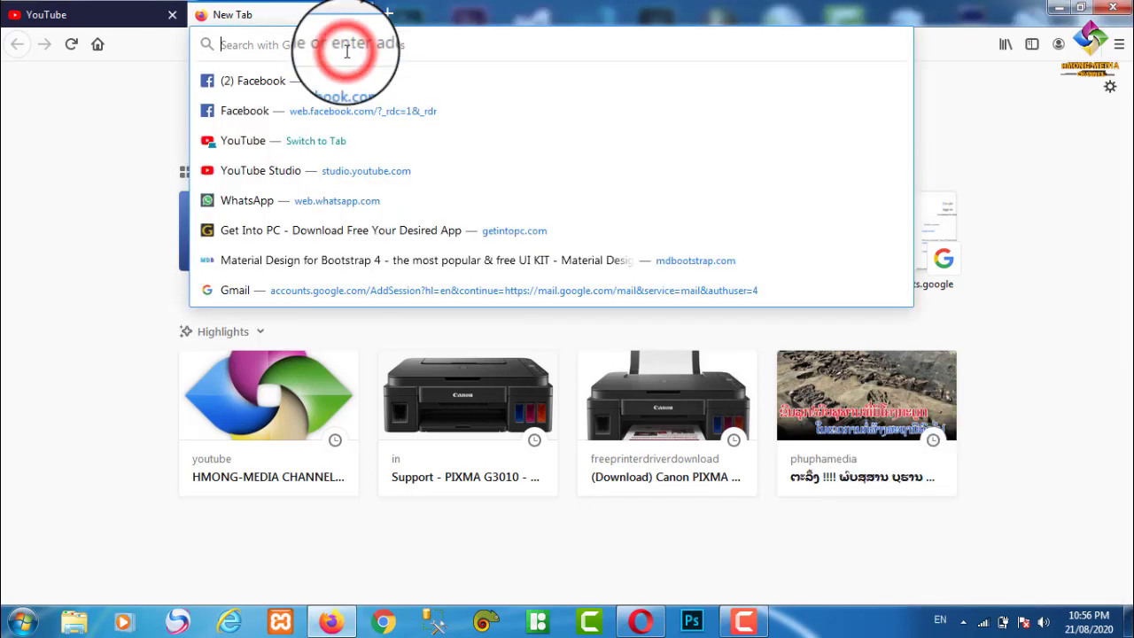